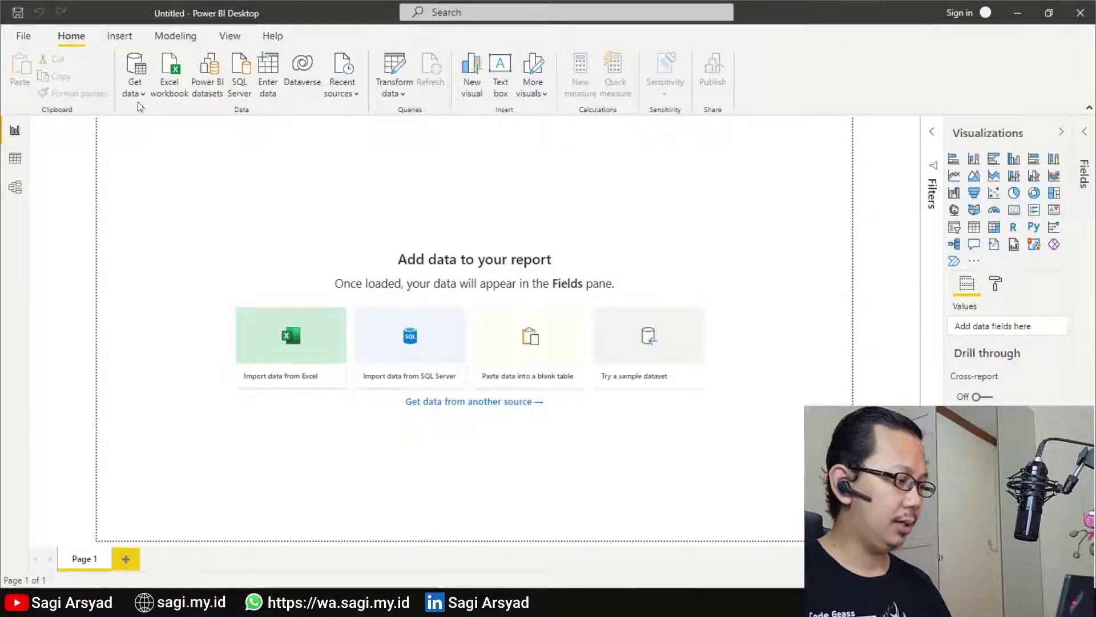
# - Import data.json from the temp folder using the JSON data source
pyautogui.click(139, 90)
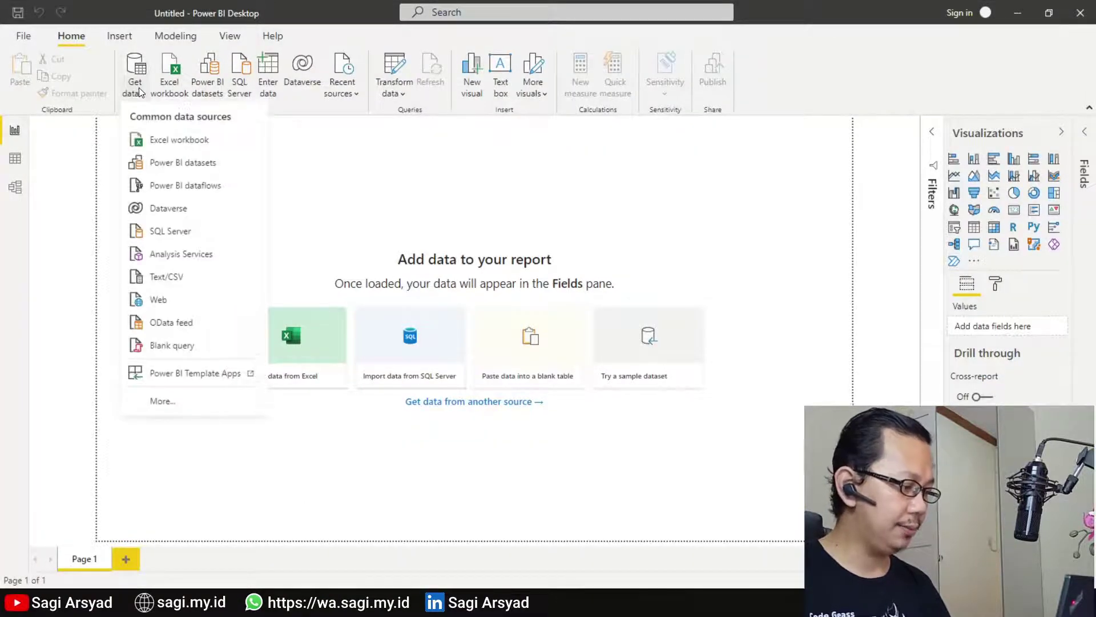
pyautogui.click(198, 410)
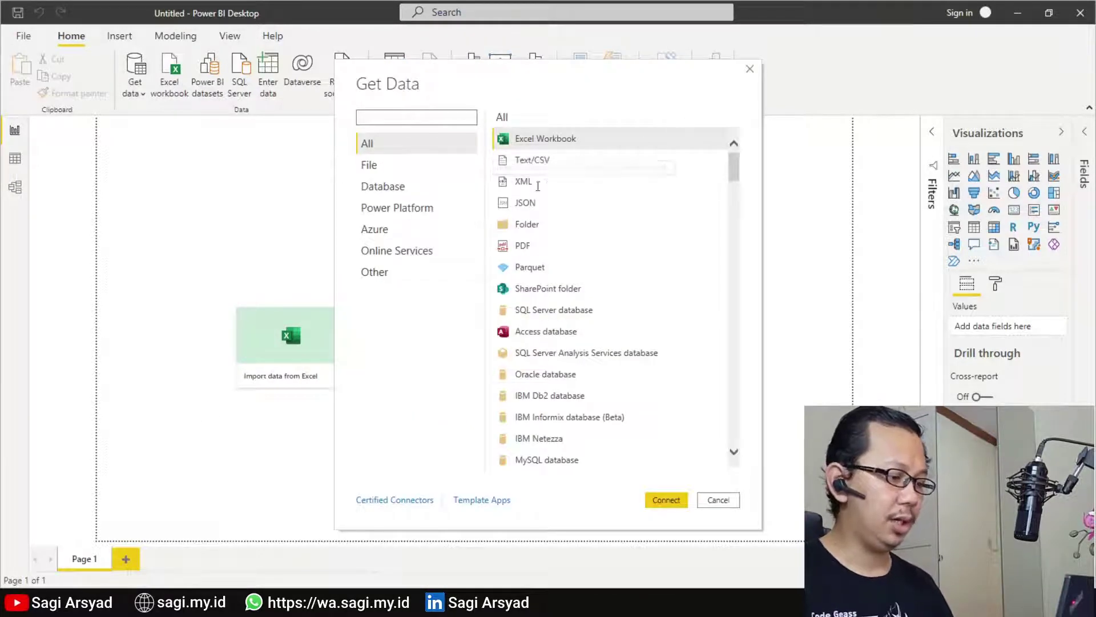
pyautogui.click(522, 205)
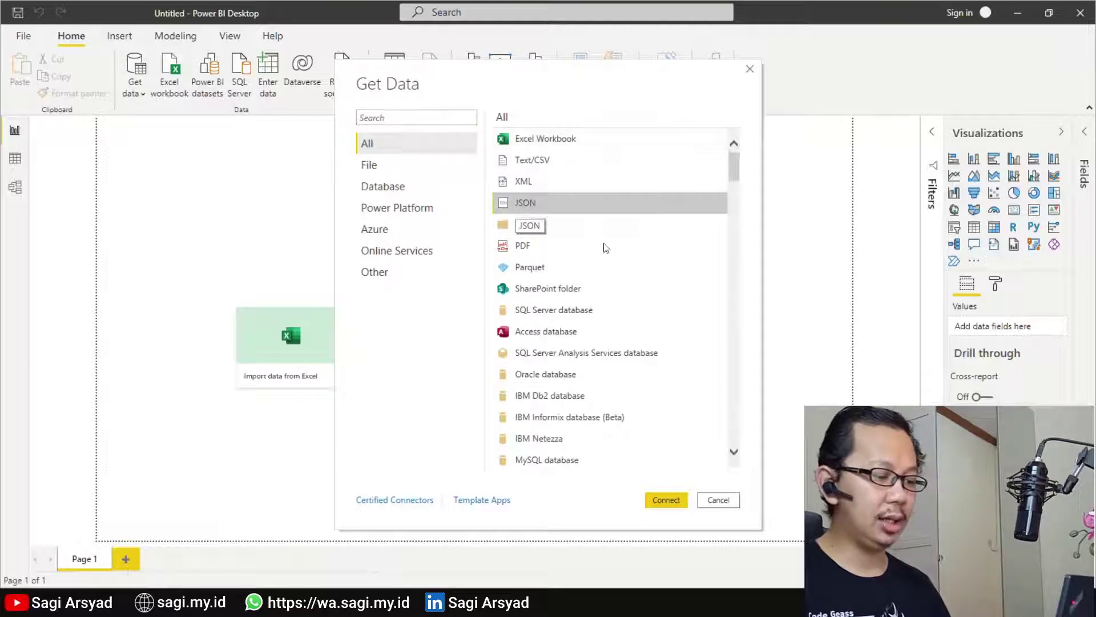
pyautogui.click(674, 500)
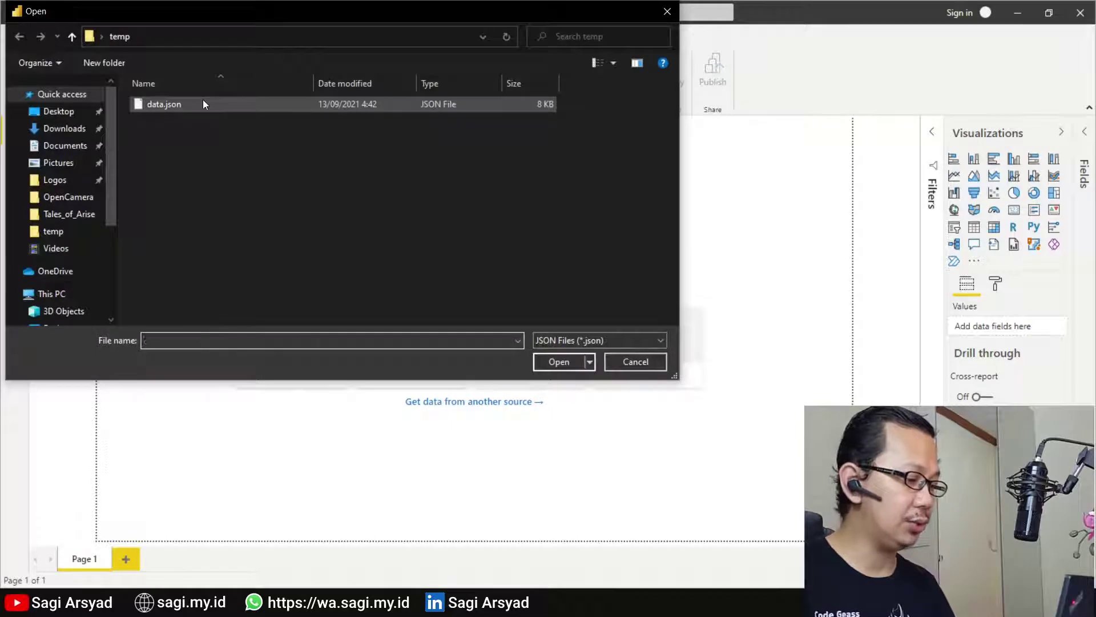
pyautogui.click(204, 103)
pyautogui.click(554, 361)
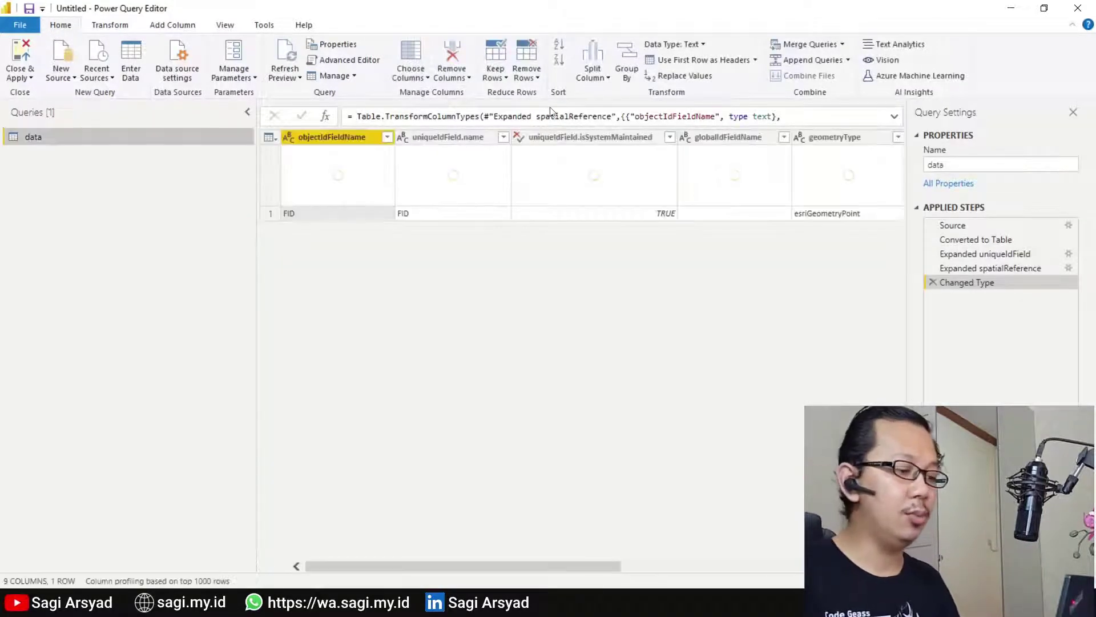
pyautogui.moveTo(569, 8); pyautogui.dragTo(403, 5)
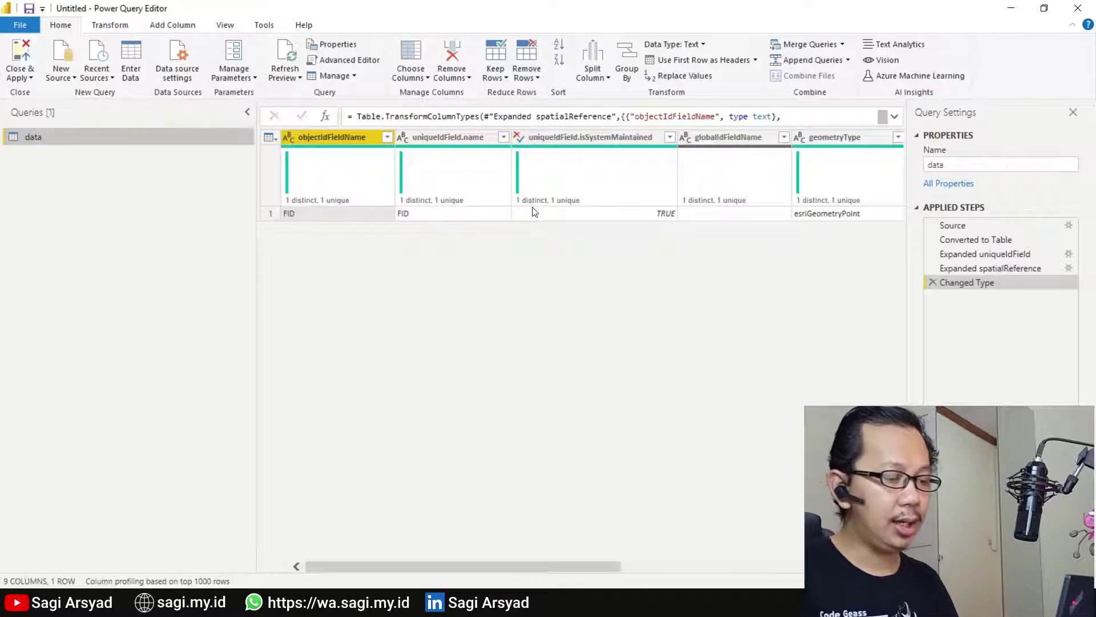
pyautogui.moveTo(484, 565); pyautogui.dragTo(786, 574)
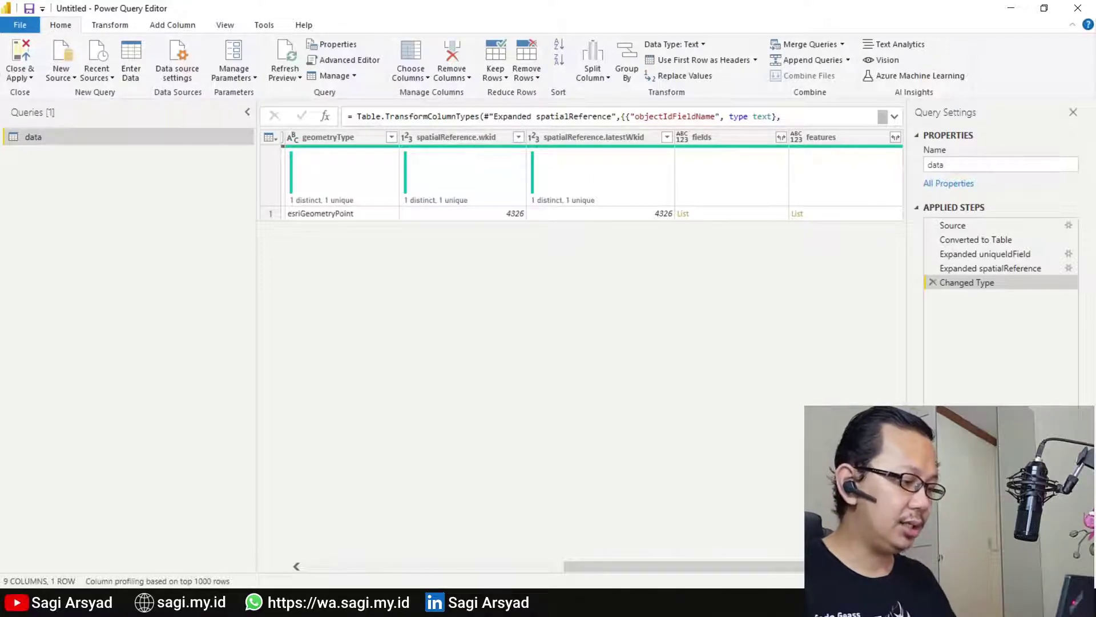
# - Switch to the browser, put the ArcGIS query's JSON text into the Online JSON Viewer and display it as a tree
pyautogui.hotkey('alt', 'Tab')
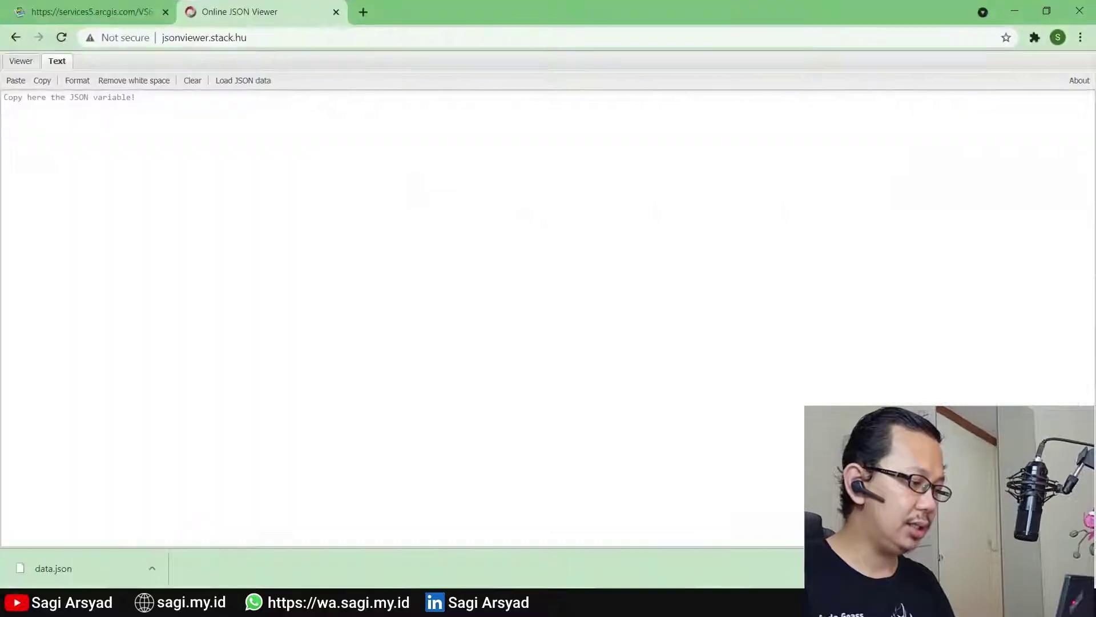
pyautogui.click(52, 6)
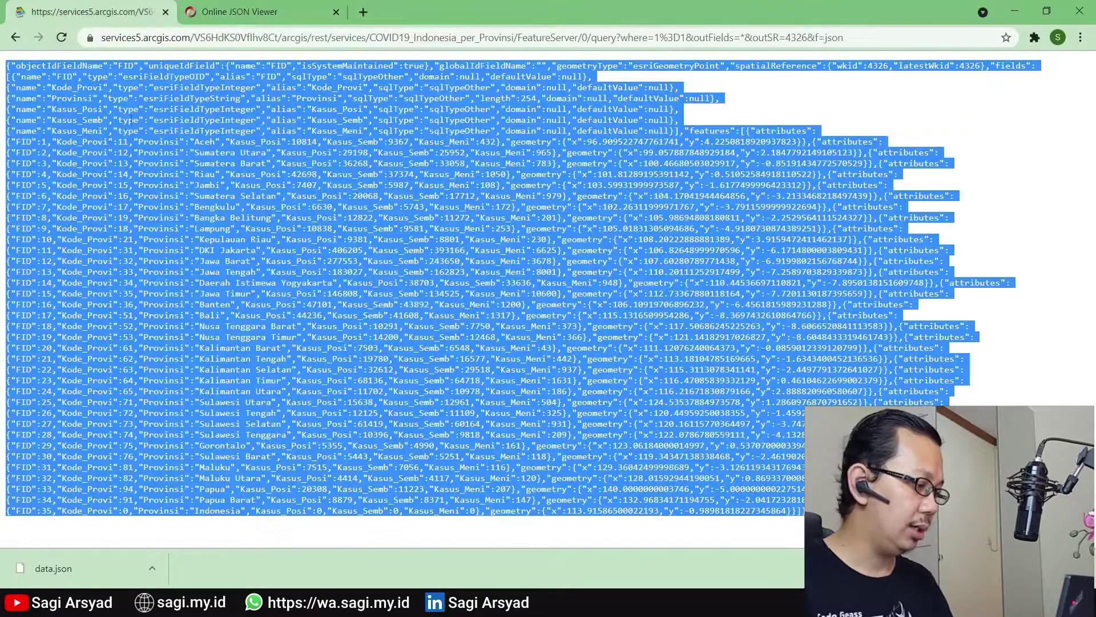
pyautogui.click(223, 17)
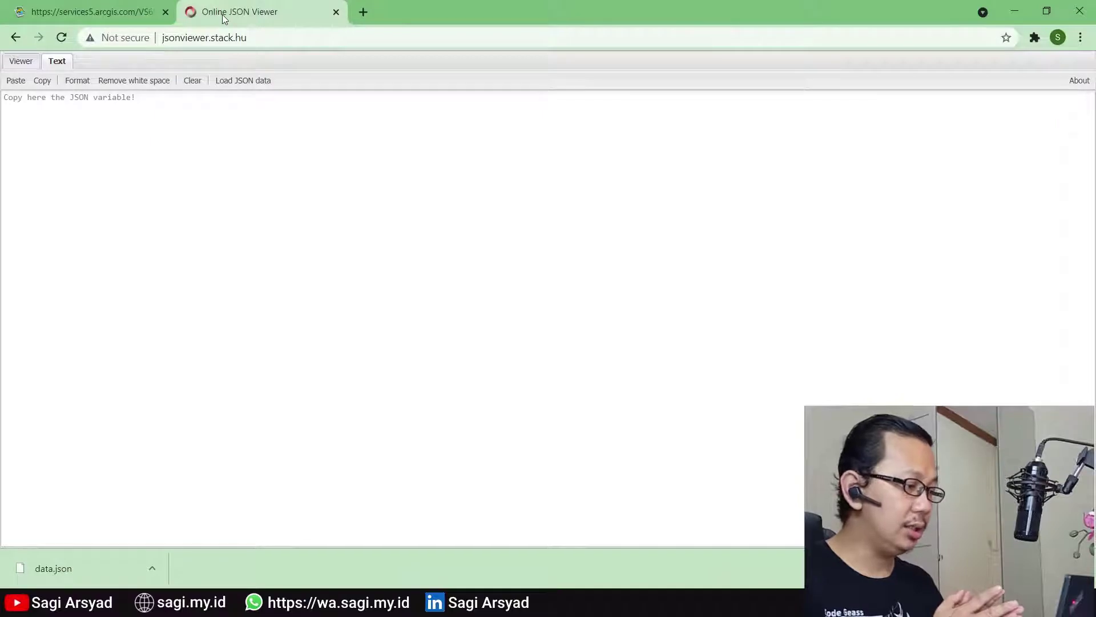
pyautogui.click(91, 12)
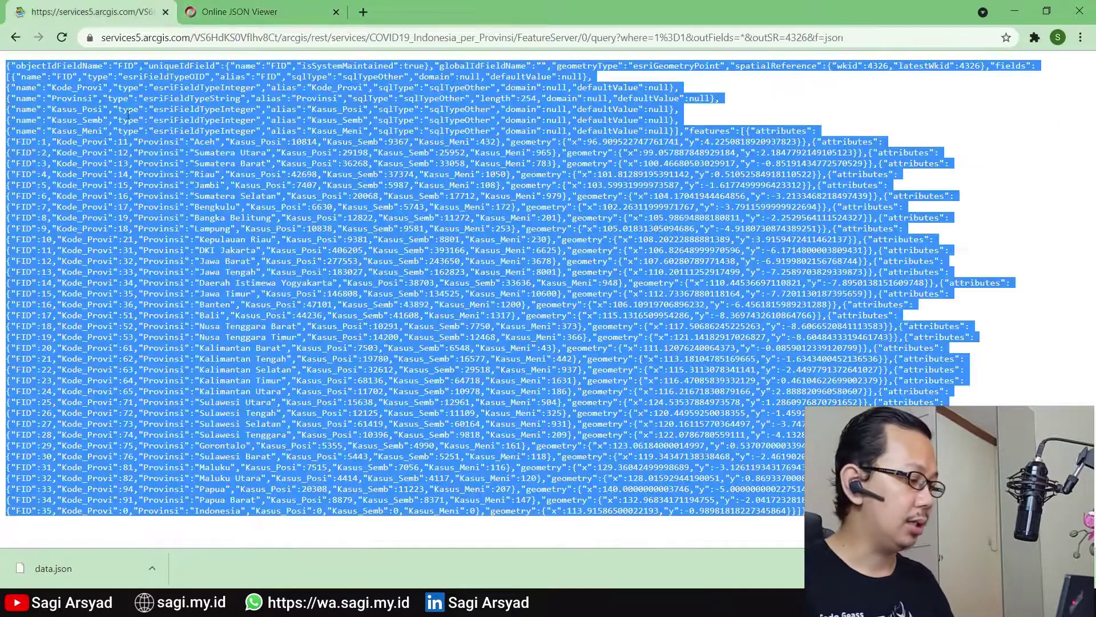
pyautogui.click(235, 12)
pyautogui.click(233, 157)
pyautogui.hotkey('ctrl', 'v')
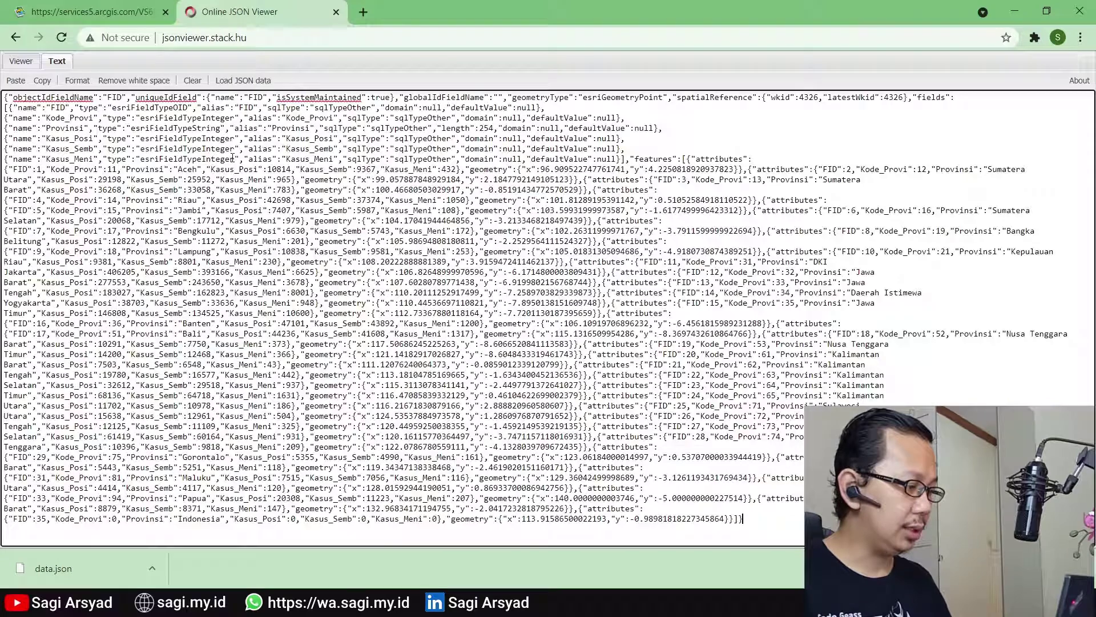
pyautogui.click(20, 62)
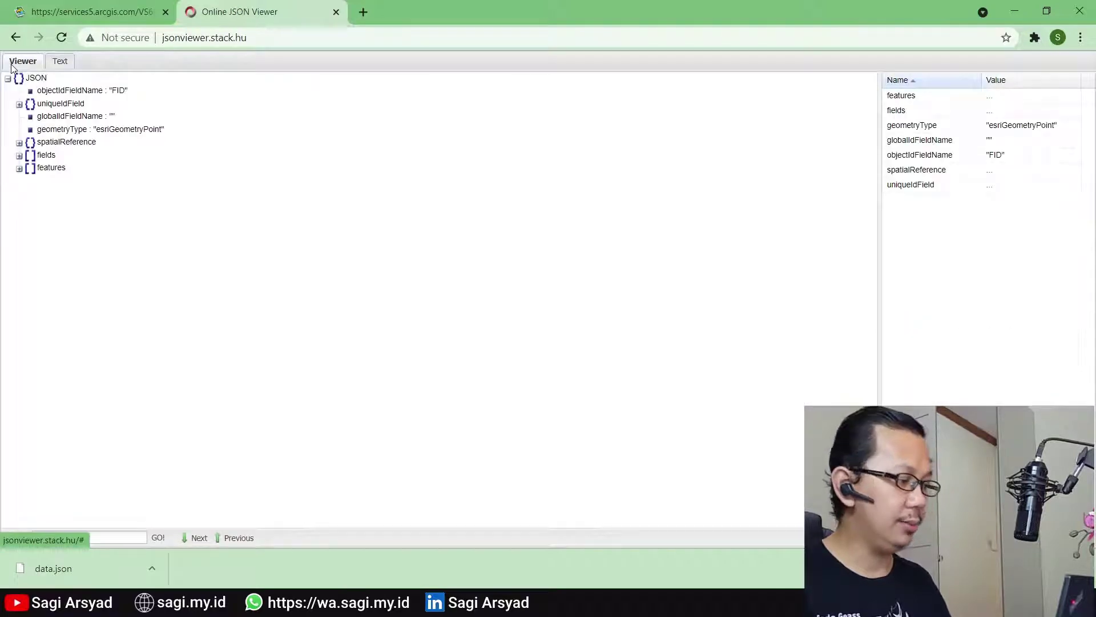
# - Place the JSON viewer window below the Power Query column headers and examine the first entry of the fields array
pyautogui.moveTo(399, 10); pyautogui.dragTo(636, 224)
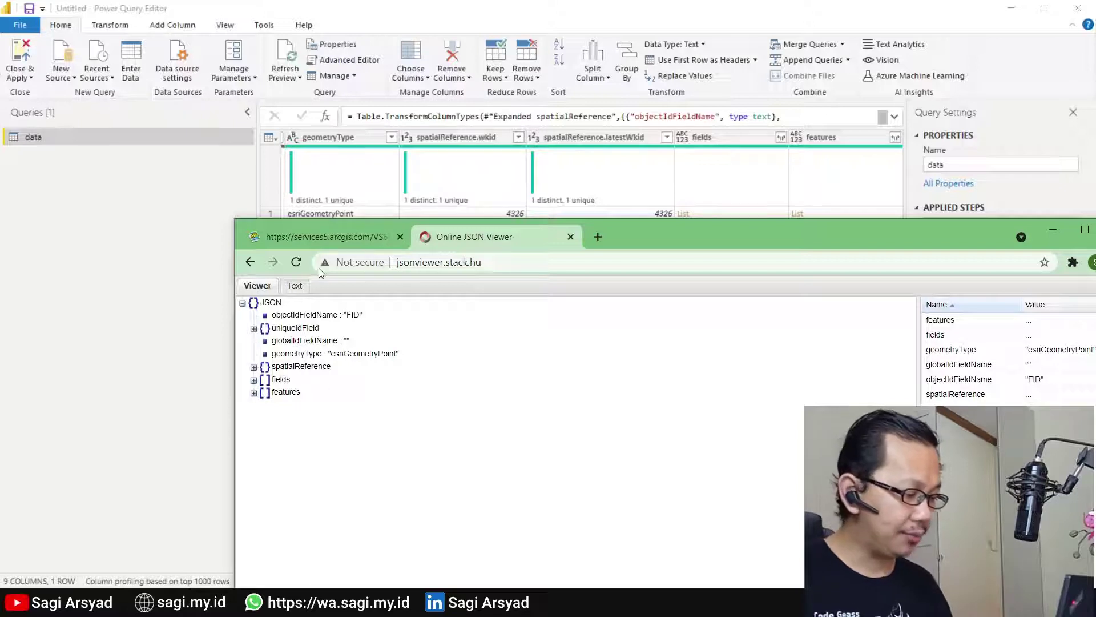
pyautogui.click(254, 380)
pyautogui.click(265, 393)
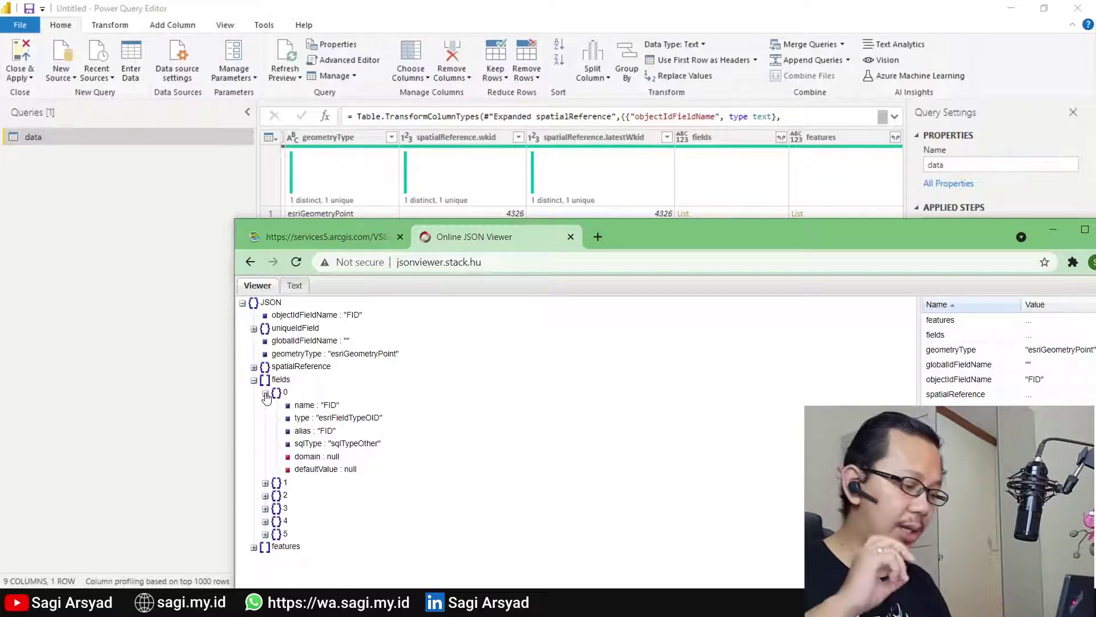
pyautogui.click(254, 379)
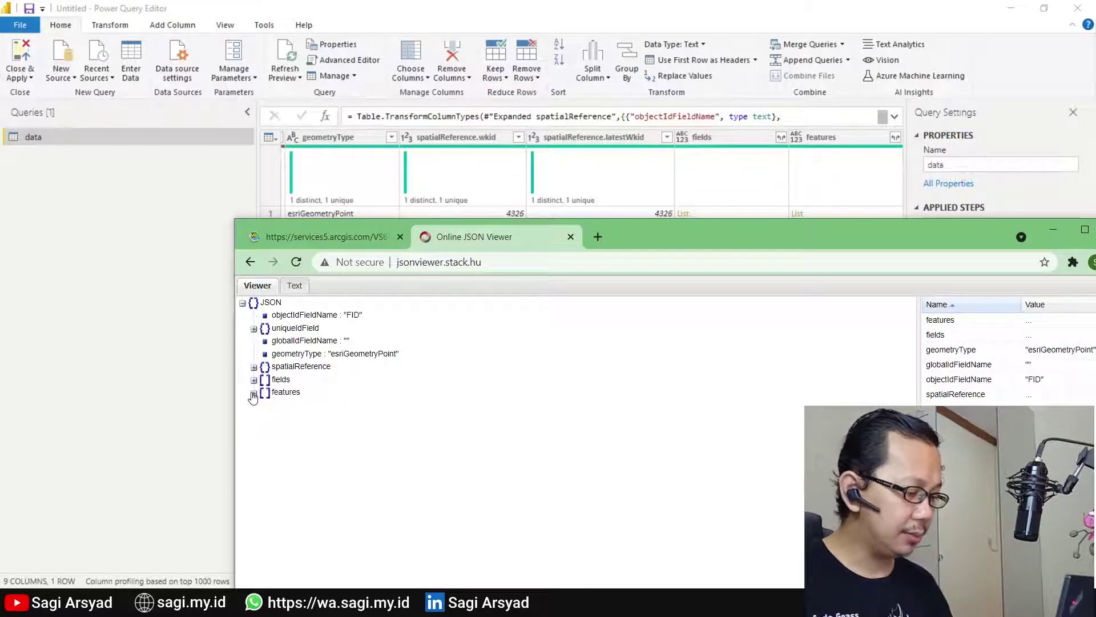
# - Look through the features array in the JSON tree and examine the attributes and geometry of entry 1
pyautogui.click(253, 393)
pyautogui.click(253, 366)
pyautogui.click(254, 366)
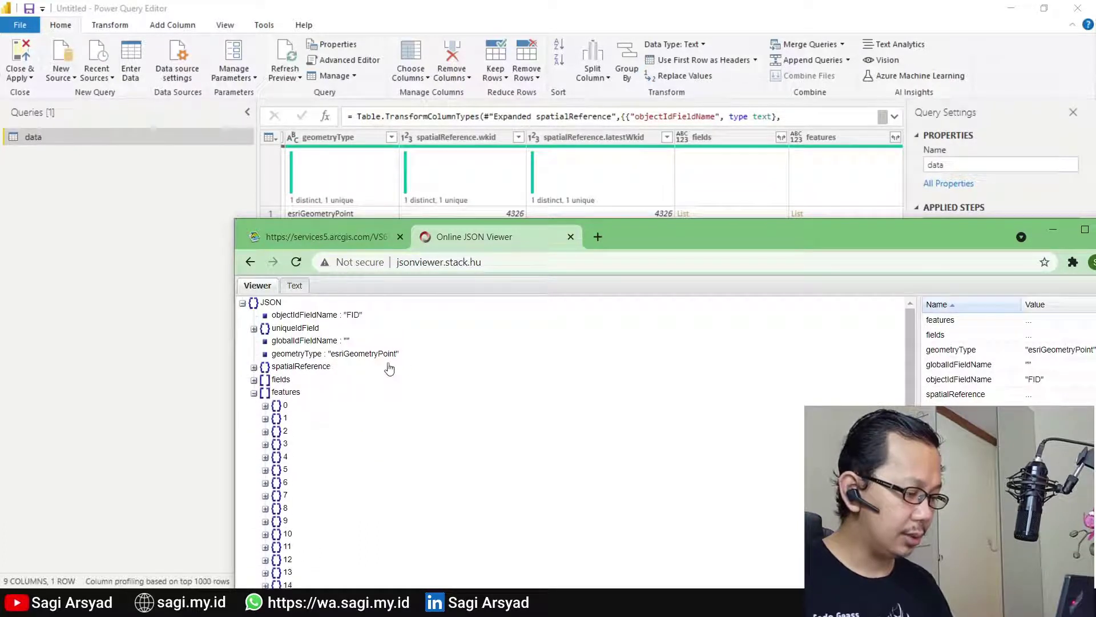
pyautogui.scroll(-5, 505, 531)
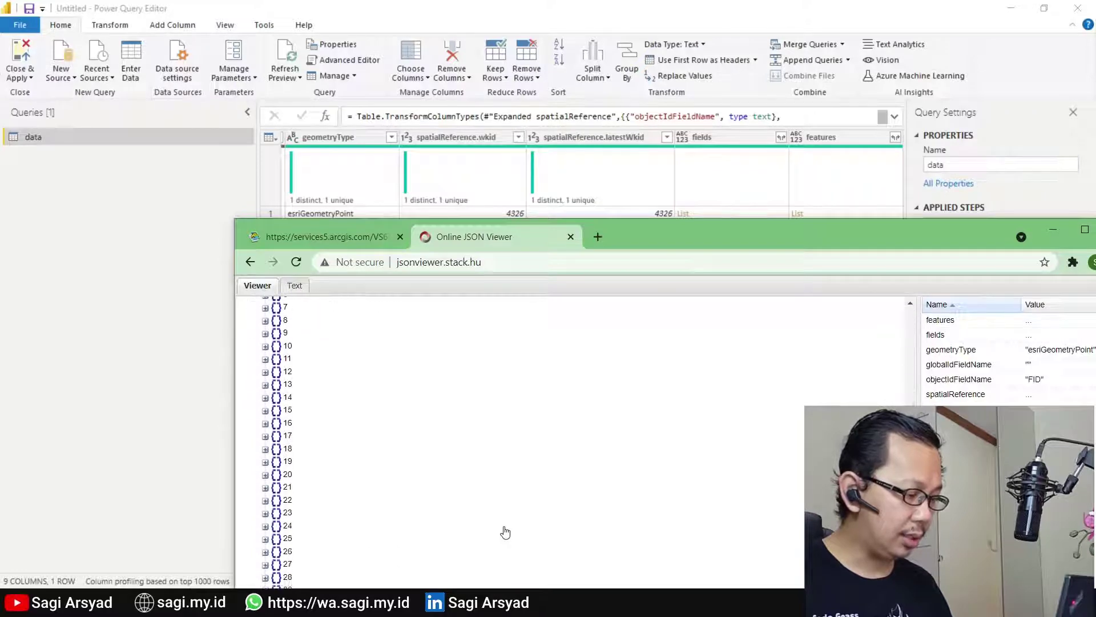
pyautogui.doubleClick(620, 225)
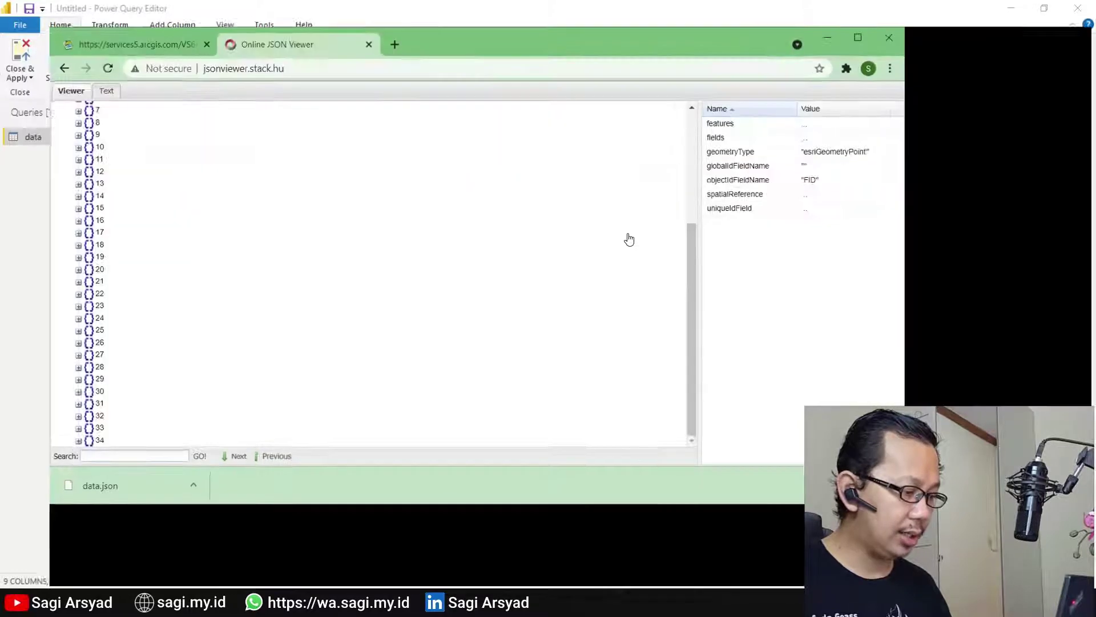
pyautogui.scroll(5, 165, 223)
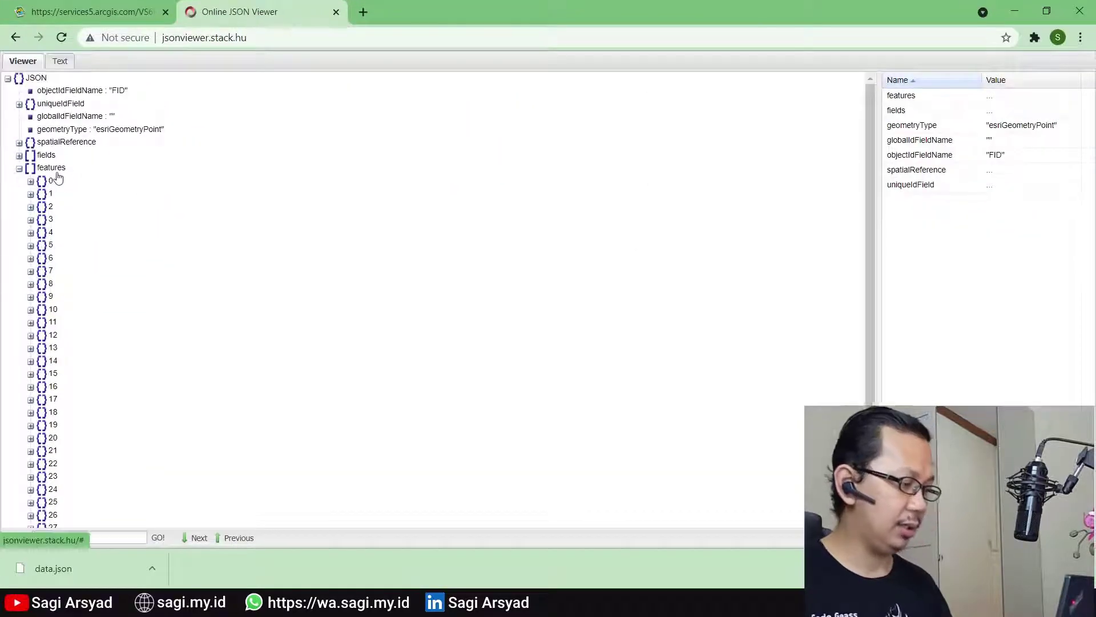
pyautogui.click(31, 194)
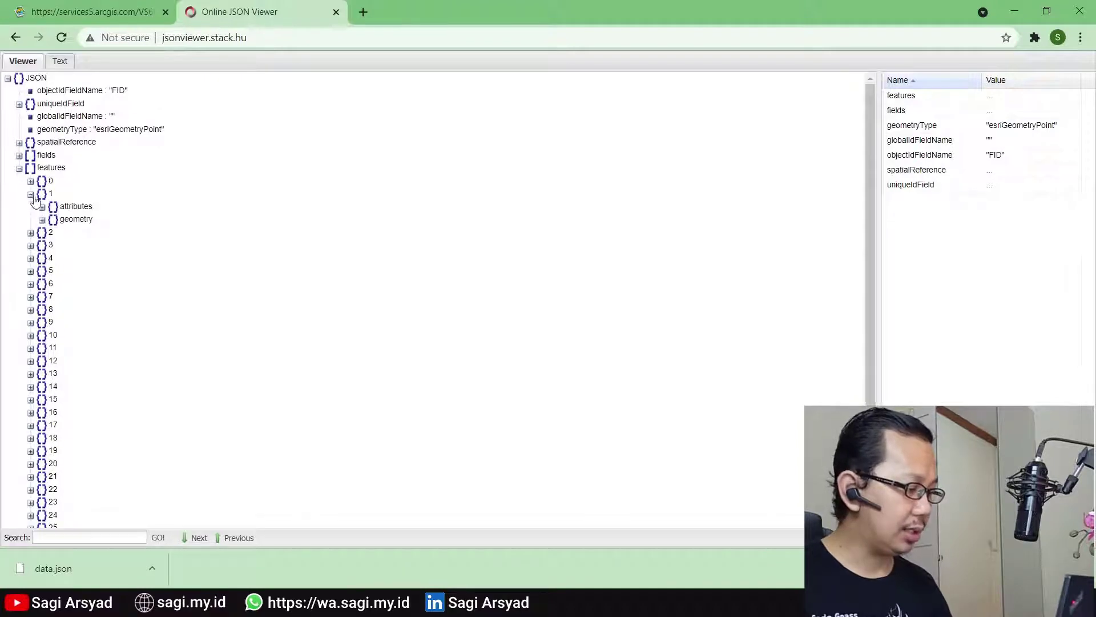
pyautogui.click(42, 207)
pyautogui.click(41, 297)
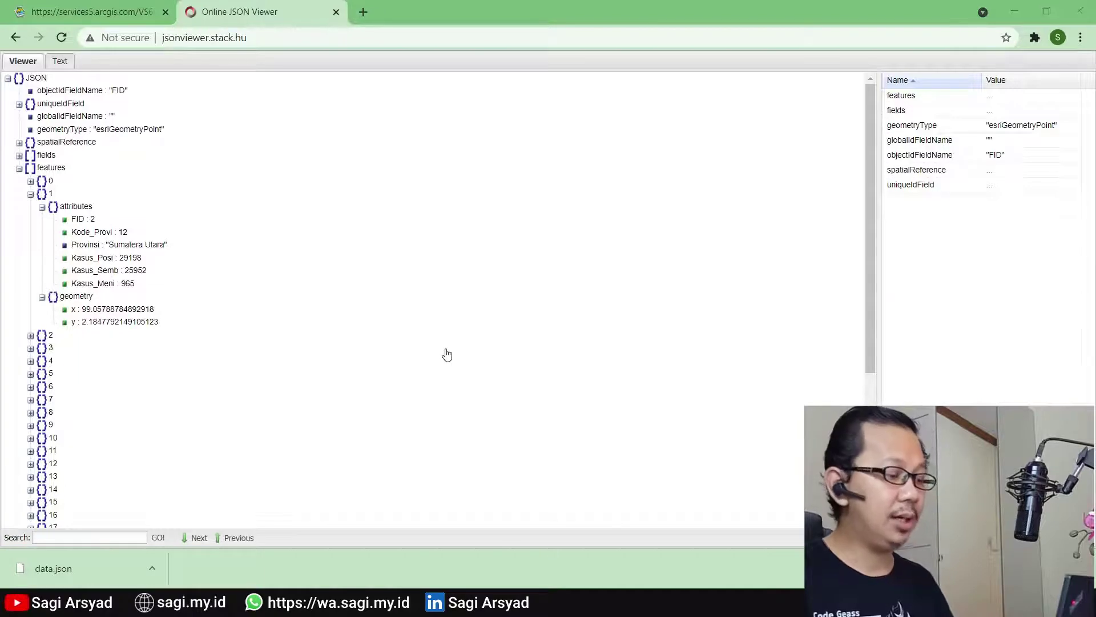
# - Return to Power Query Editor and remove every column of the data query except features
pyautogui.hotkey('alt', 'Tab')
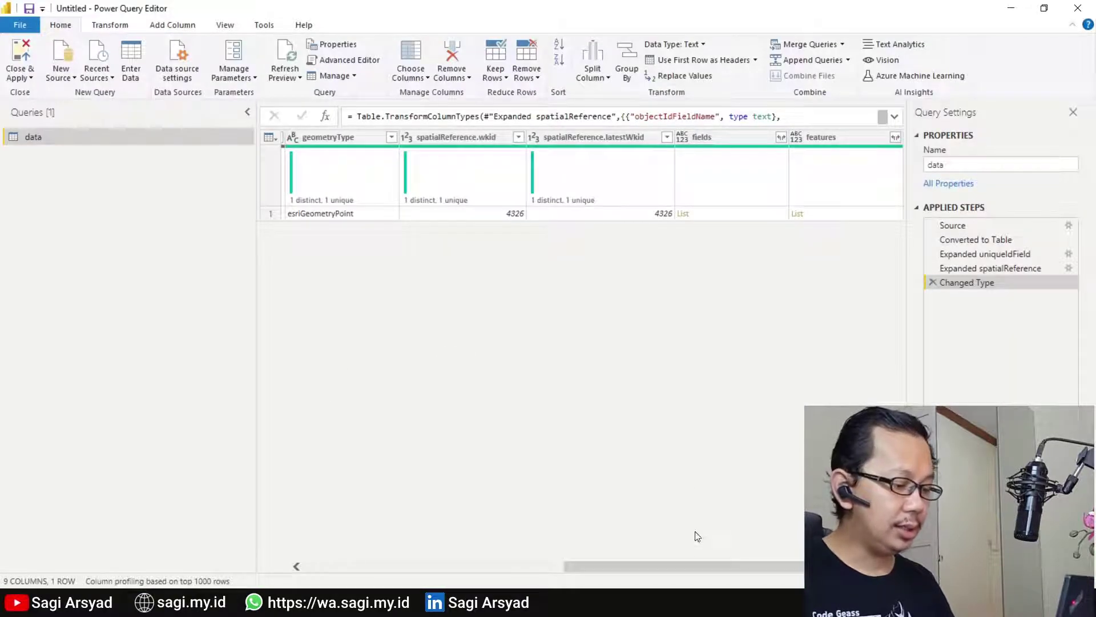
pyautogui.moveTo(676, 566)
pyautogui.mouseDown()
pyautogui.moveTo(580, 569)
pyautogui.moveTo(676, 567)
pyautogui.mouseUp()
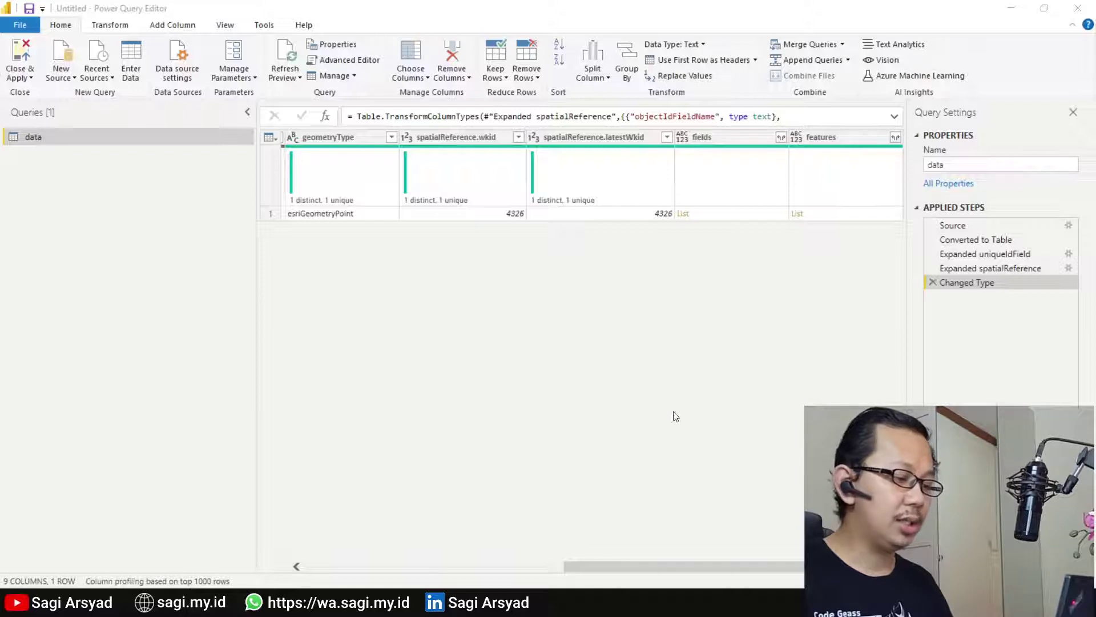
pyautogui.click(727, 138)
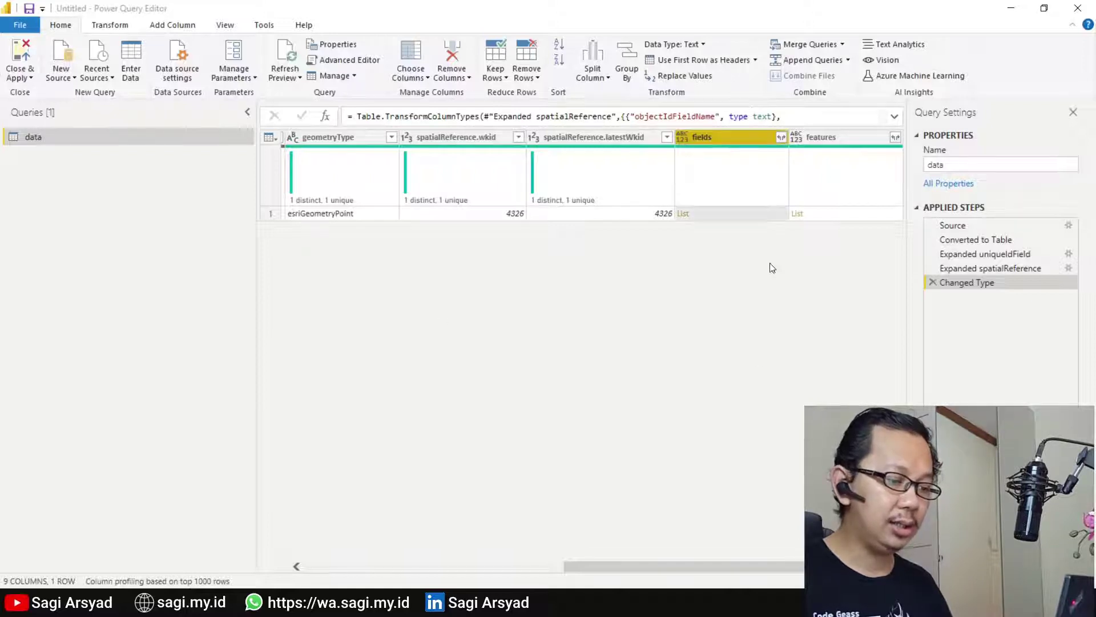
pyautogui.moveTo(721, 570); pyautogui.dragTo(379, 541)
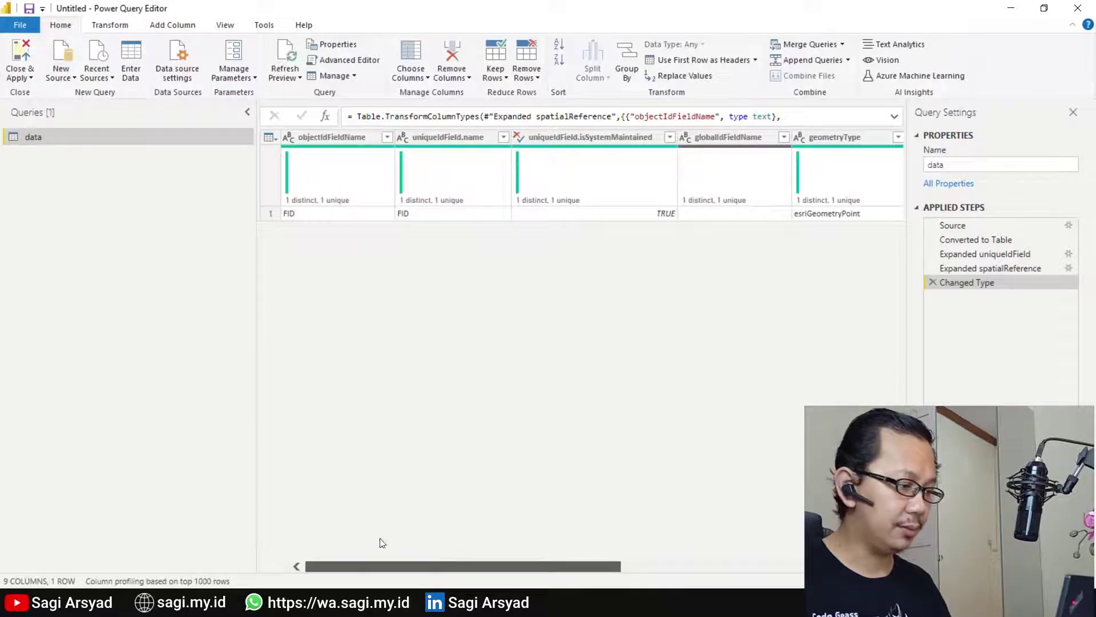
pyautogui.hotkey('ctrl', 'a')
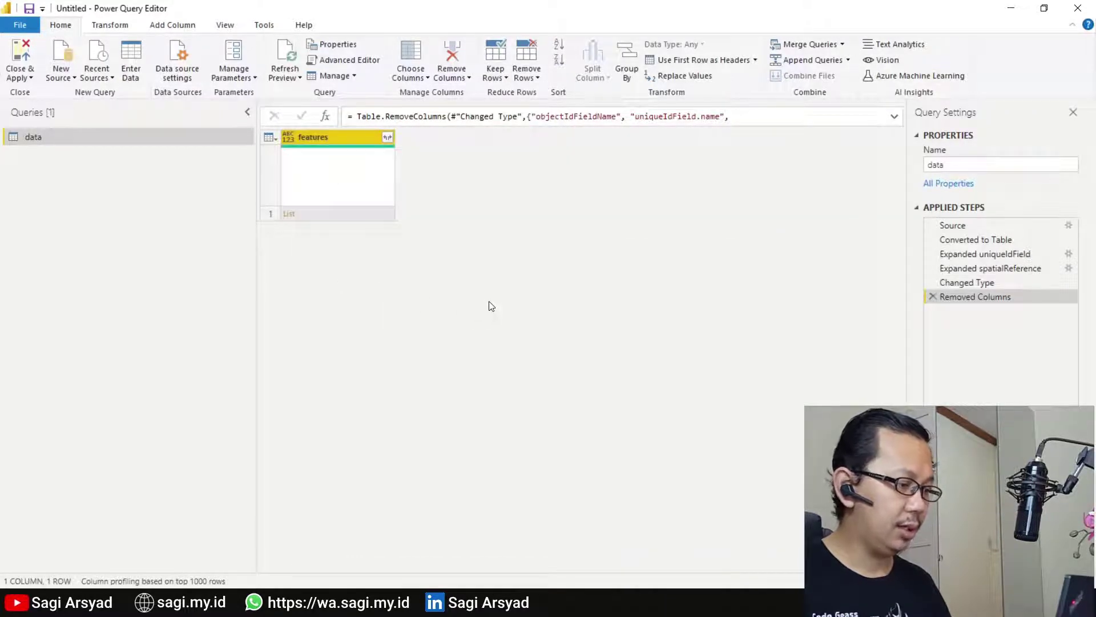
# - Expand the features list to new rows and its records into attributes and geometry, without the original column name as prefix
pyautogui.click(388, 138)
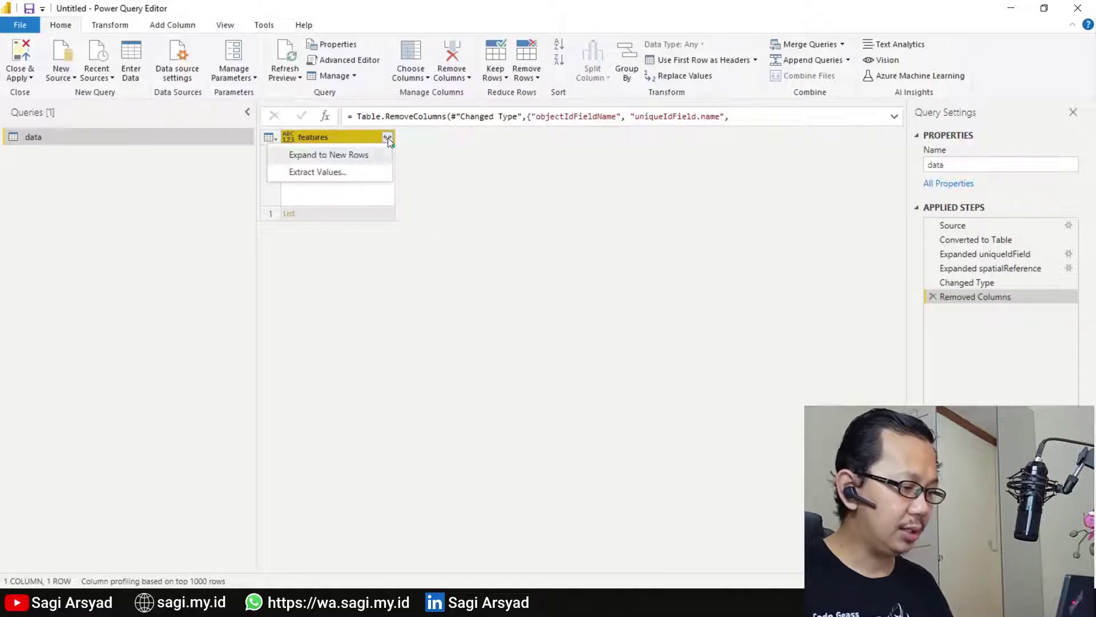
pyautogui.click(353, 159)
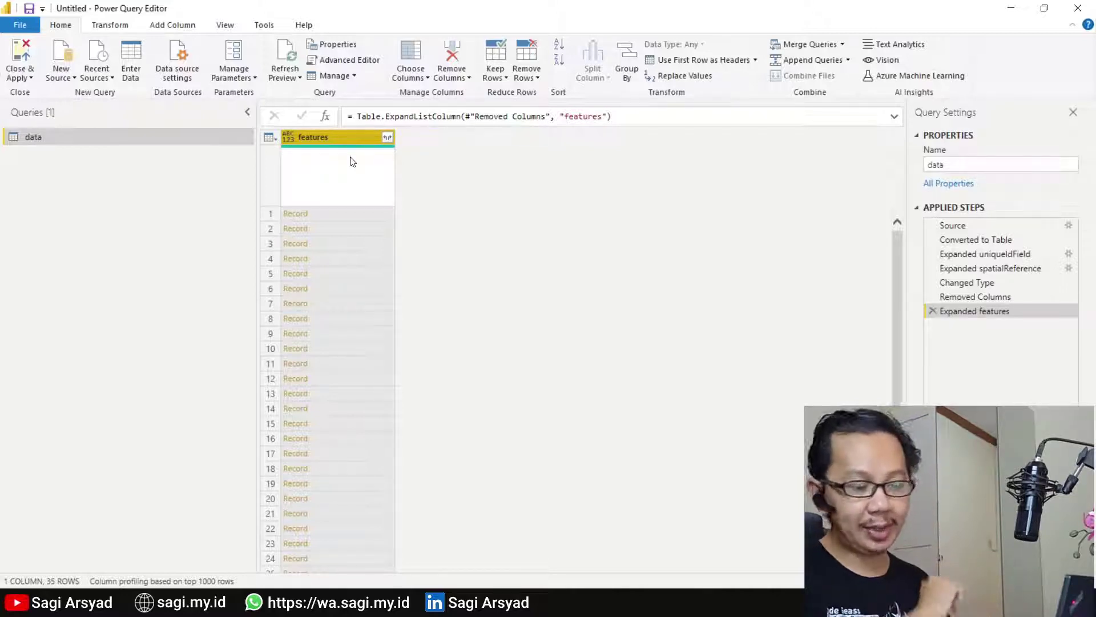
pyautogui.click(388, 137)
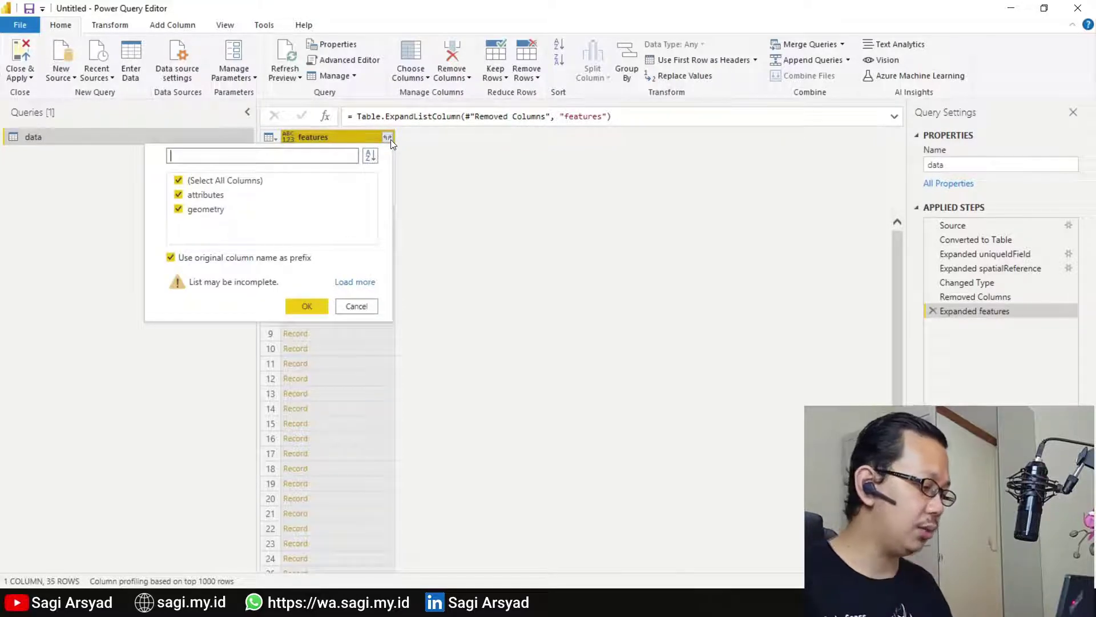
pyautogui.click(242, 258)
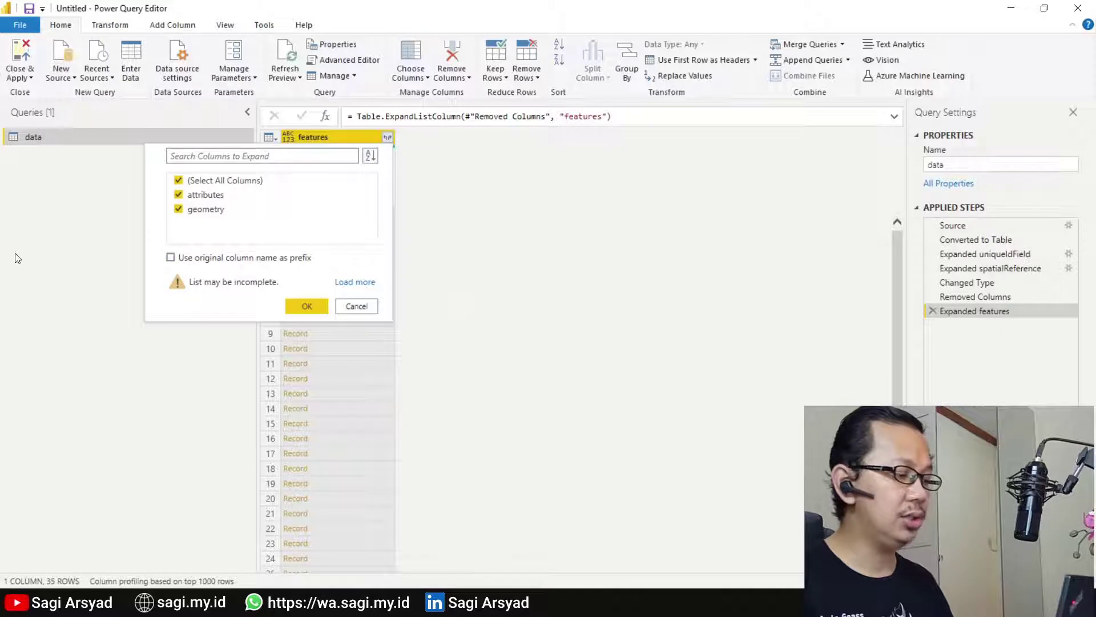
pyautogui.click(307, 308)
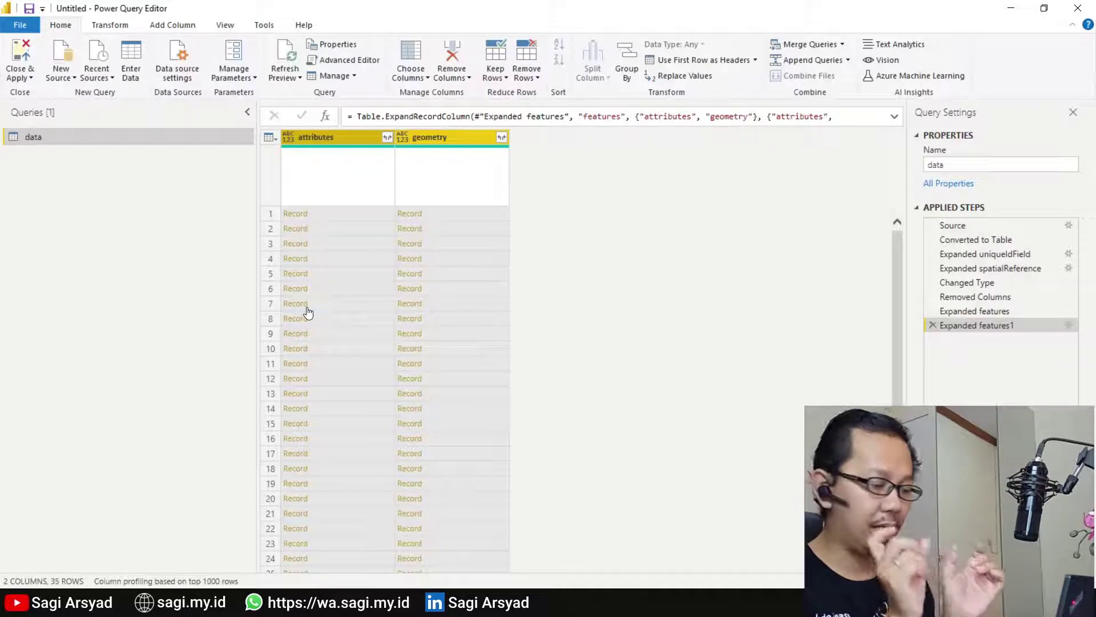
# - Glance at the JSON viewer, return to Power Query Editor and expand the attributes records into all their fields, without the column name prefix
pyautogui.hotkey('alt', 'Tab')
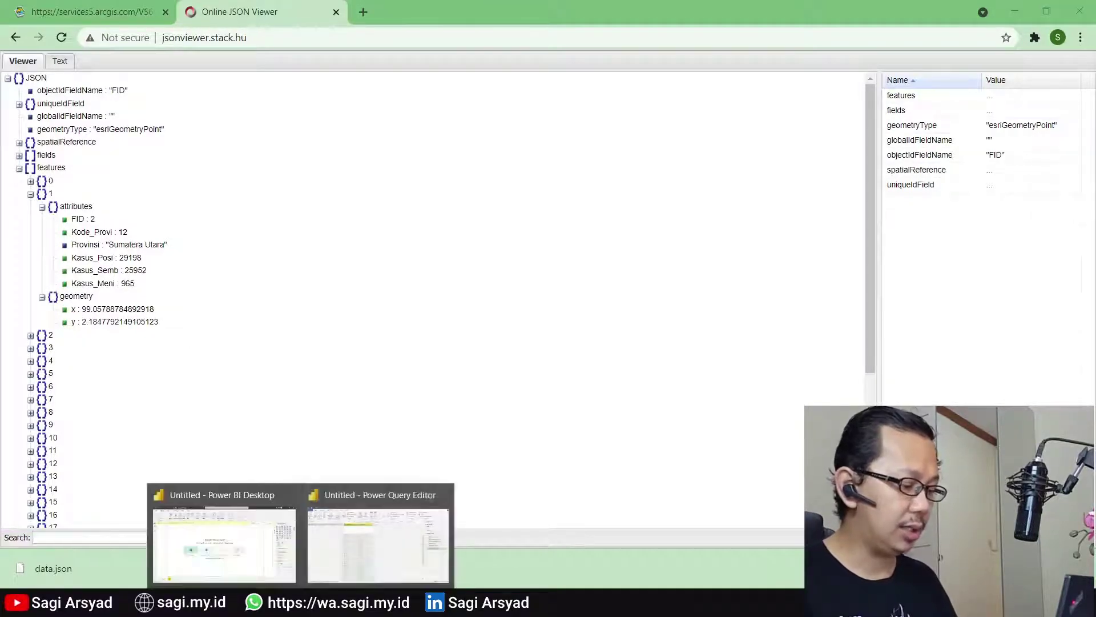
pyautogui.click(345, 558)
pyautogui.click(387, 143)
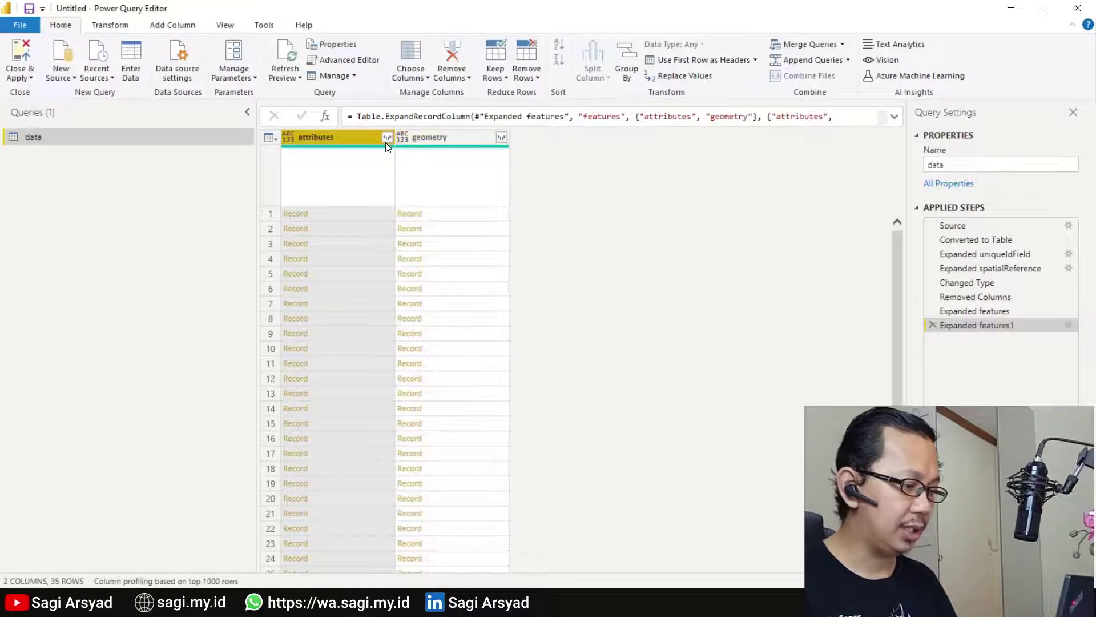
pyautogui.click(387, 137)
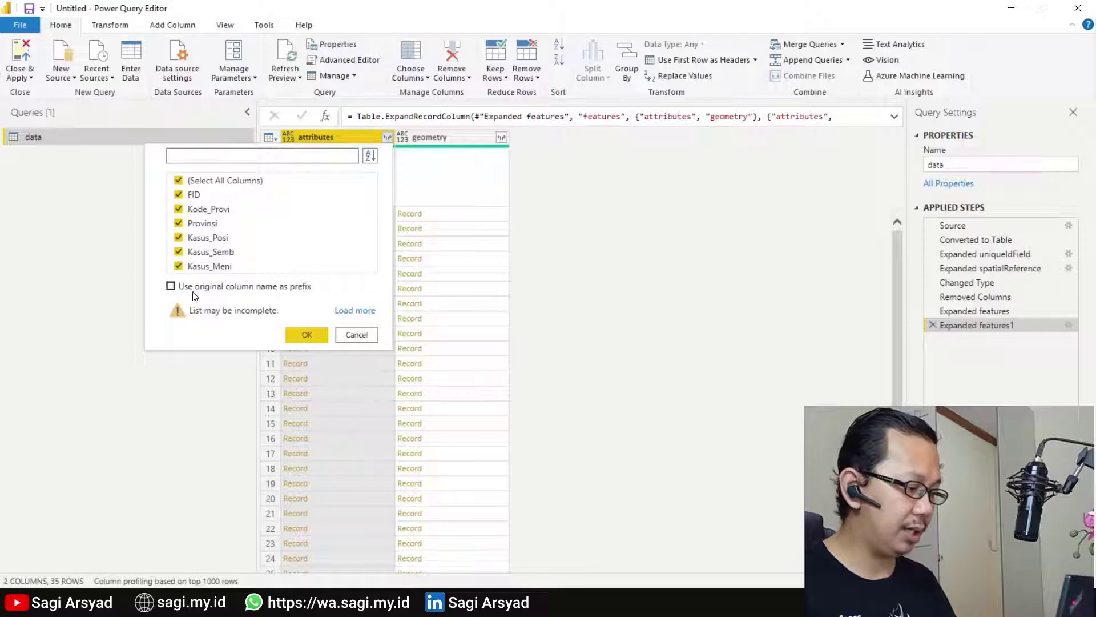
pyautogui.click(298, 336)
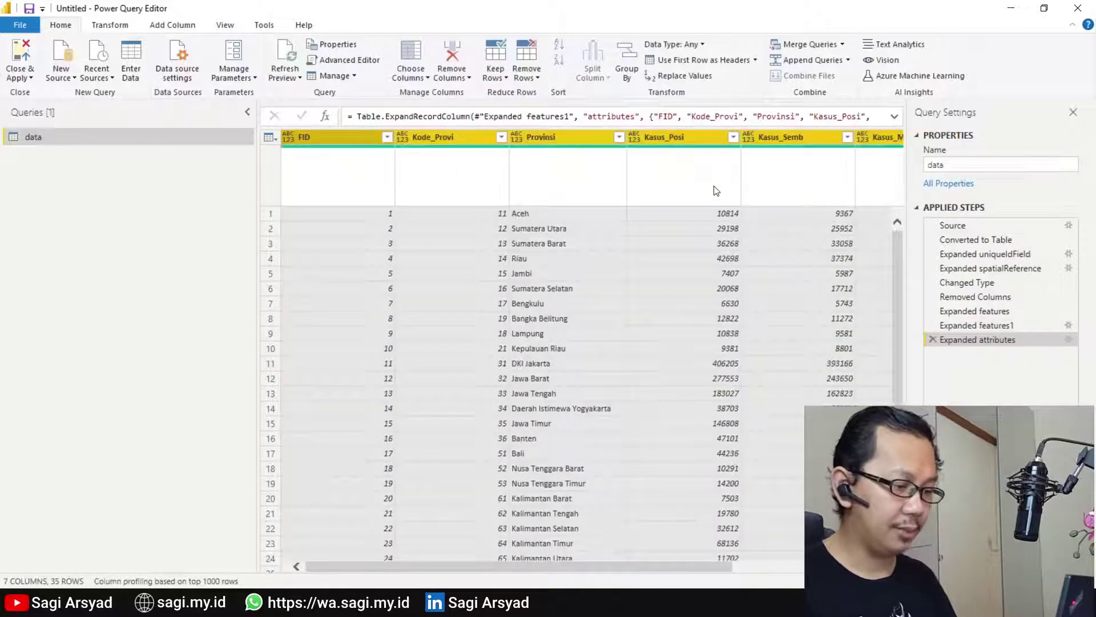
# - Expand the geometry records into x and y columns, without the original column name as prefix
pyautogui.moveTo(571, 567); pyautogui.dragTo(705, 567)
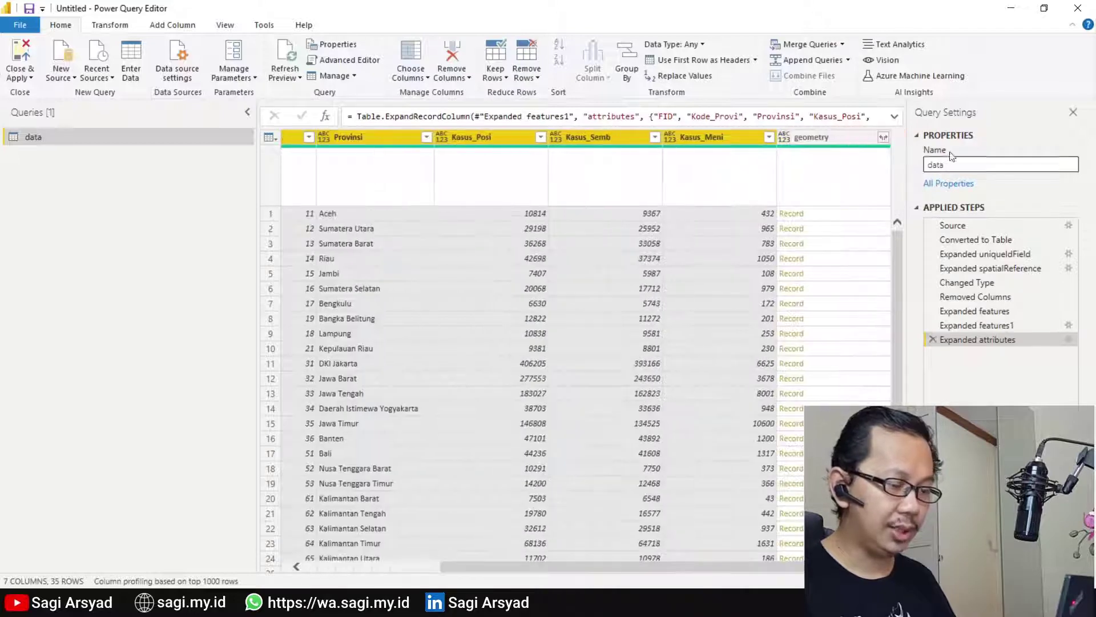
pyautogui.click(885, 143)
pyautogui.click(884, 140)
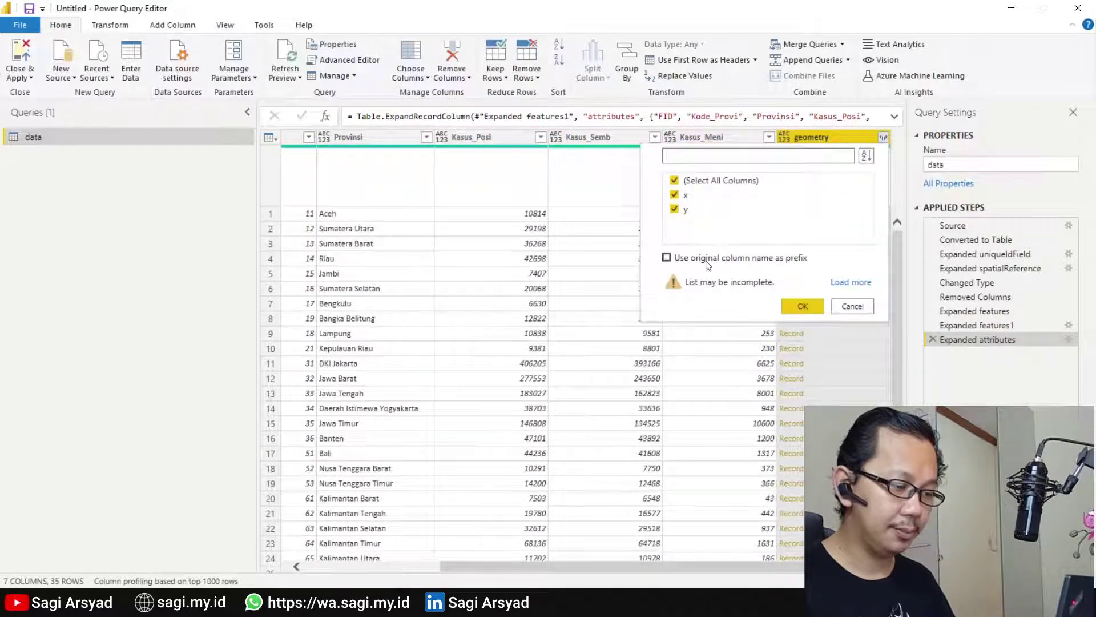
pyautogui.click(804, 307)
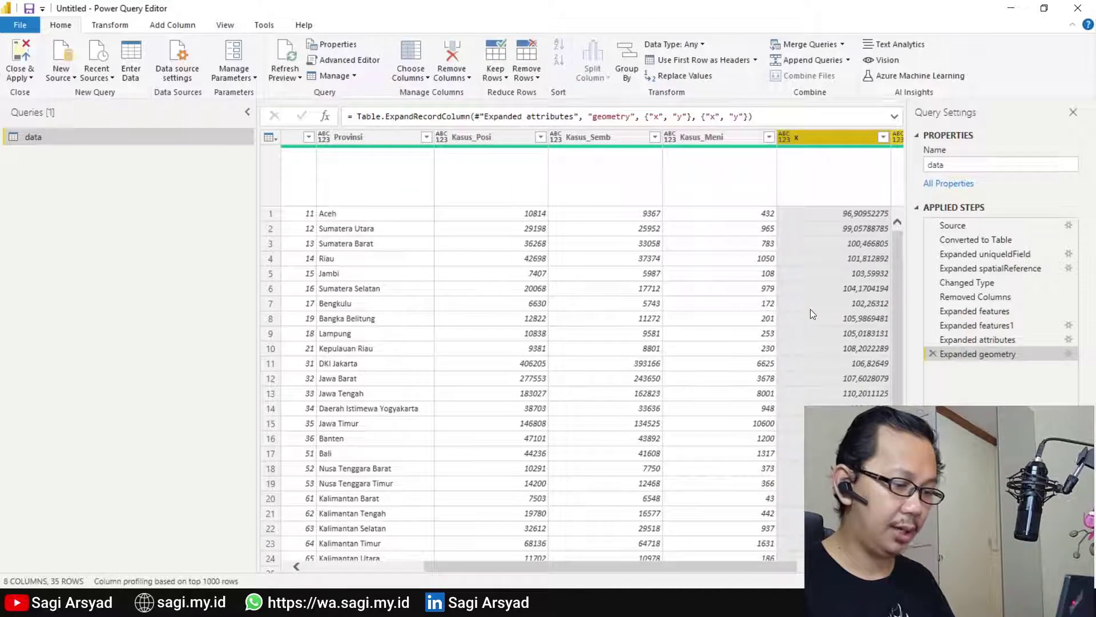
# - Check the end of the expanded table and remove 1 bottom row, the Indonesia entry
pyautogui.moveTo(699, 567); pyautogui.dragTo(579, 567)
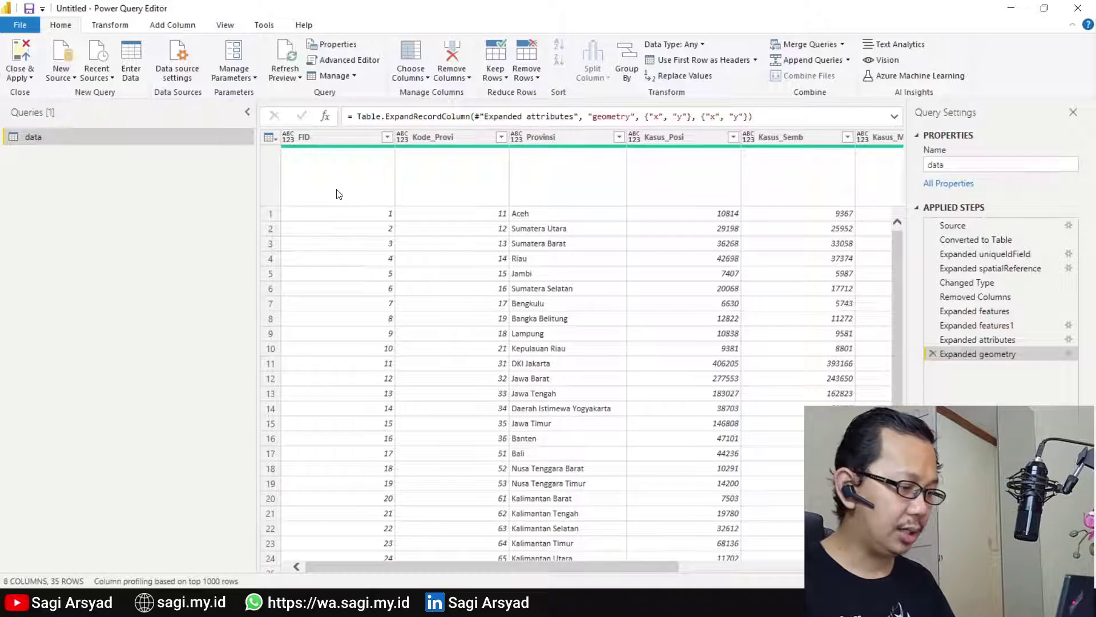
pyautogui.scroll(-4, 361, 354)
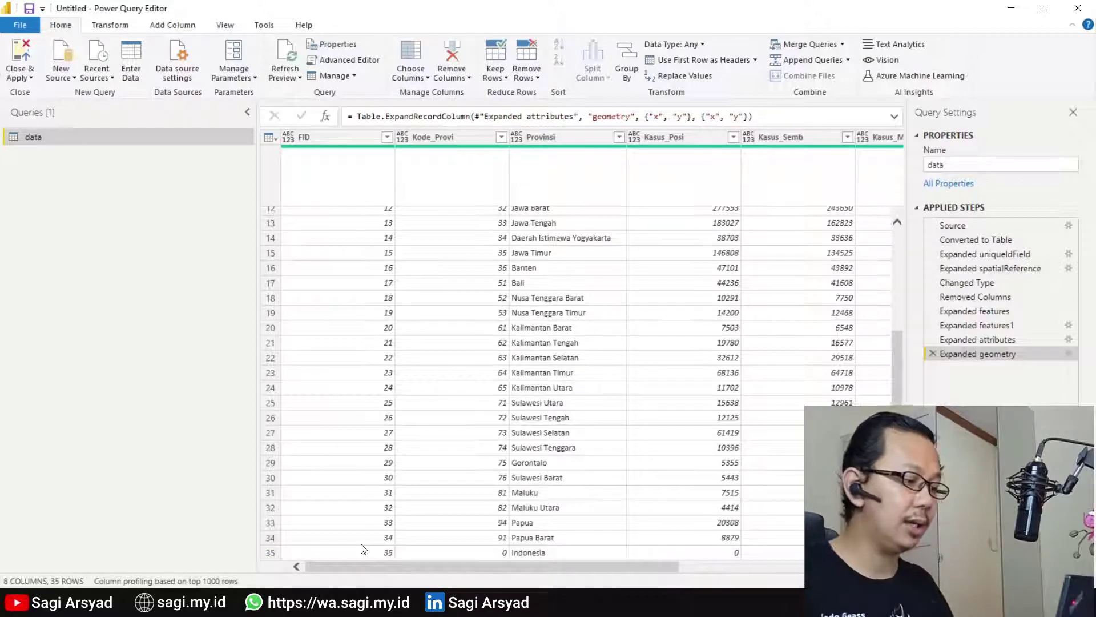
pyautogui.click(448, 74)
pyautogui.click(537, 78)
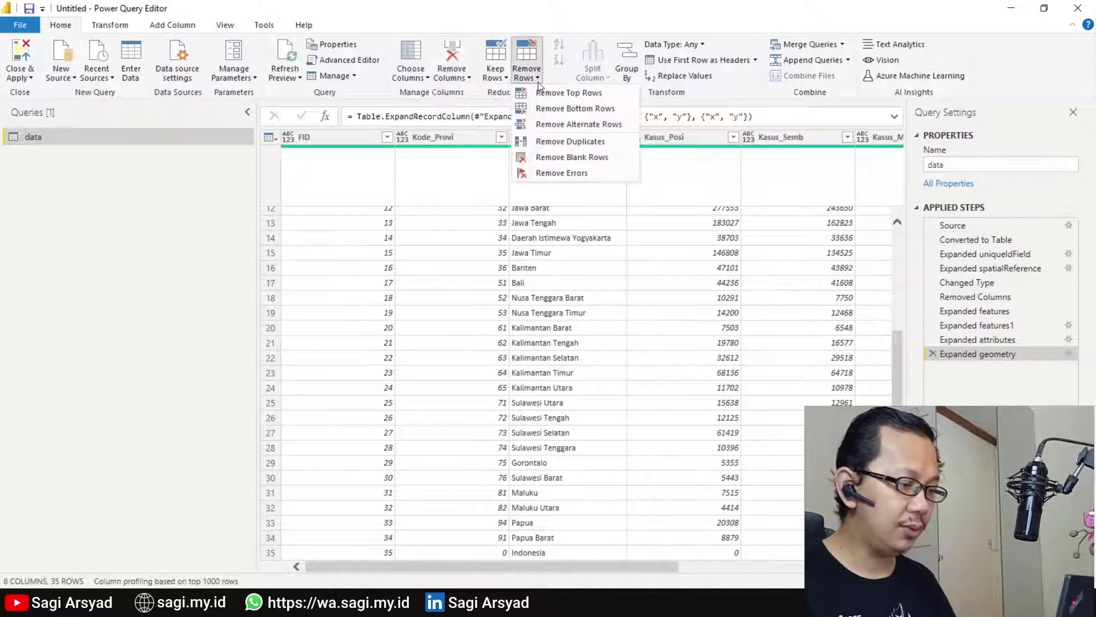
pyautogui.click(539, 108)
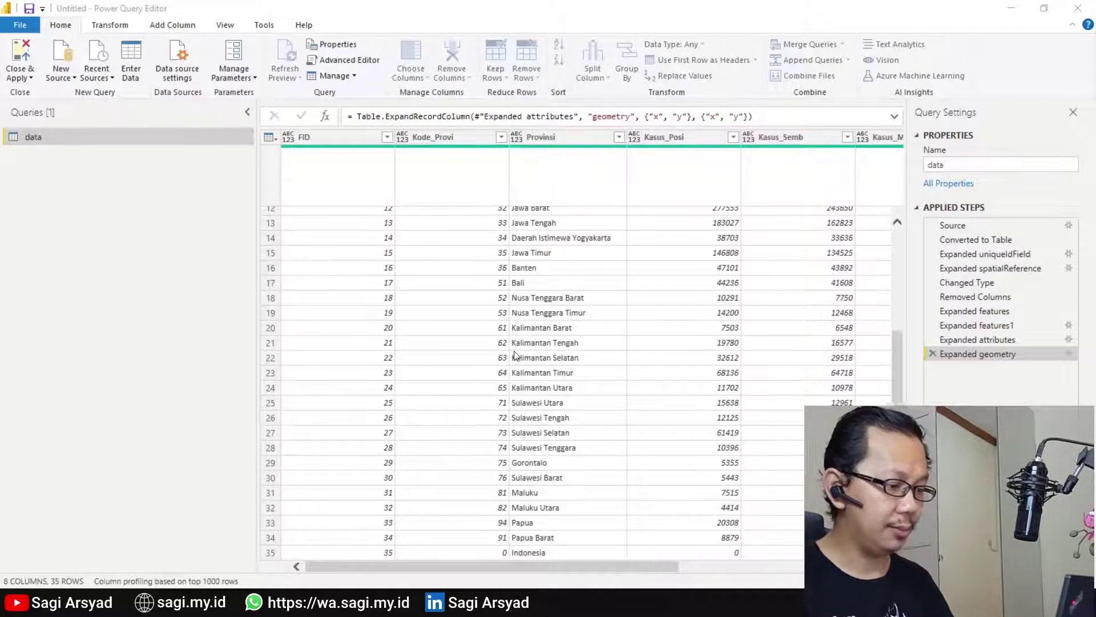
pyautogui.write('1')
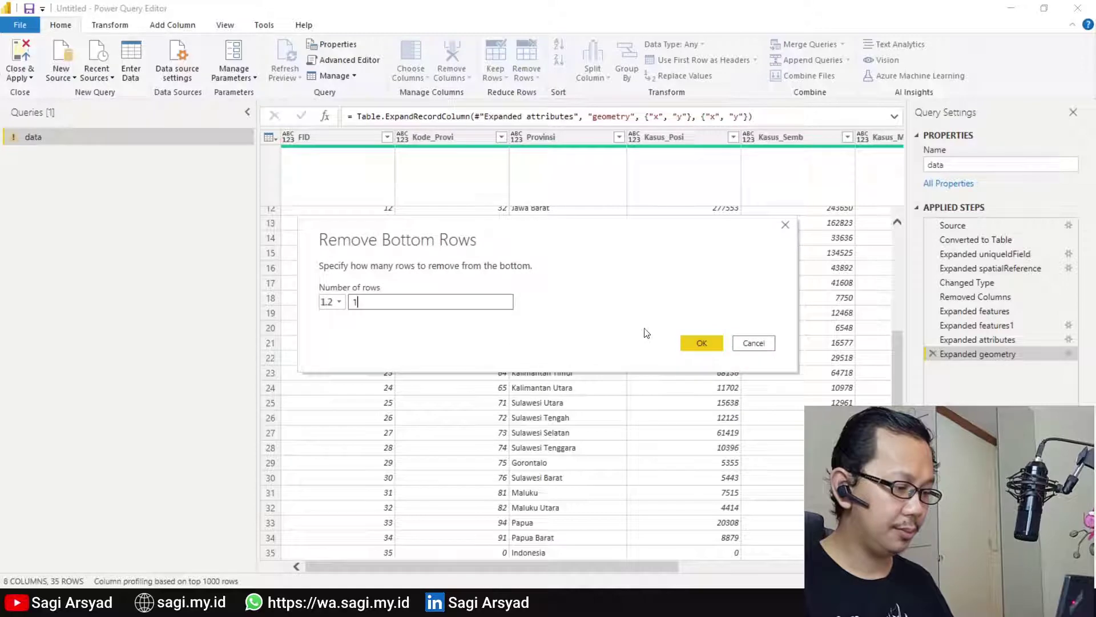
pyautogui.click(698, 343)
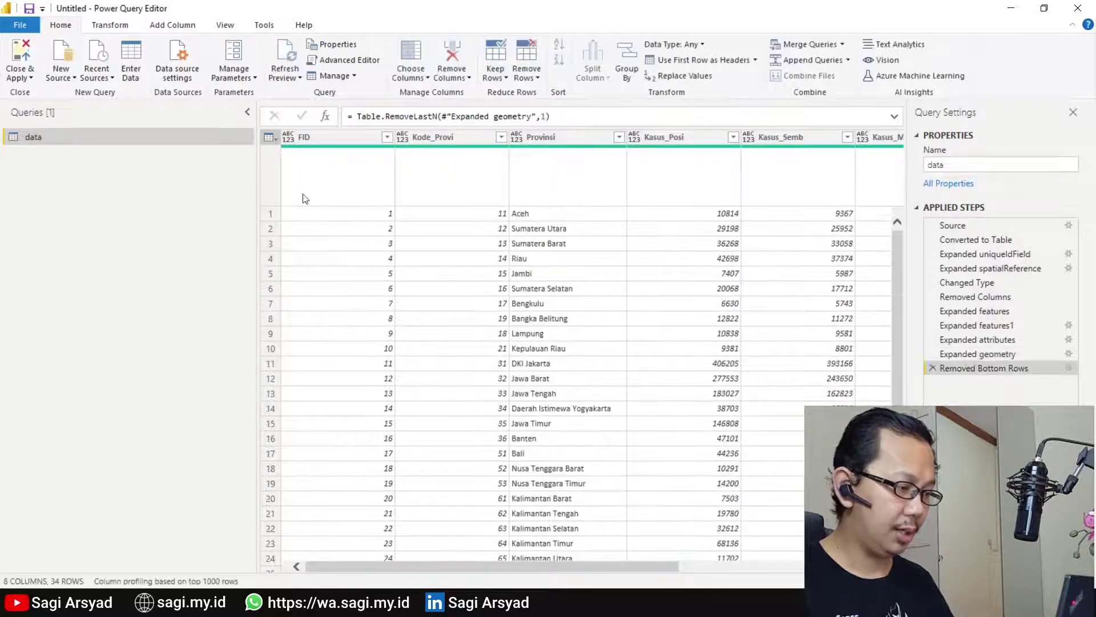
# - Remove the FID and Kode_Provi columns from the query
pyautogui.click(326, 144)
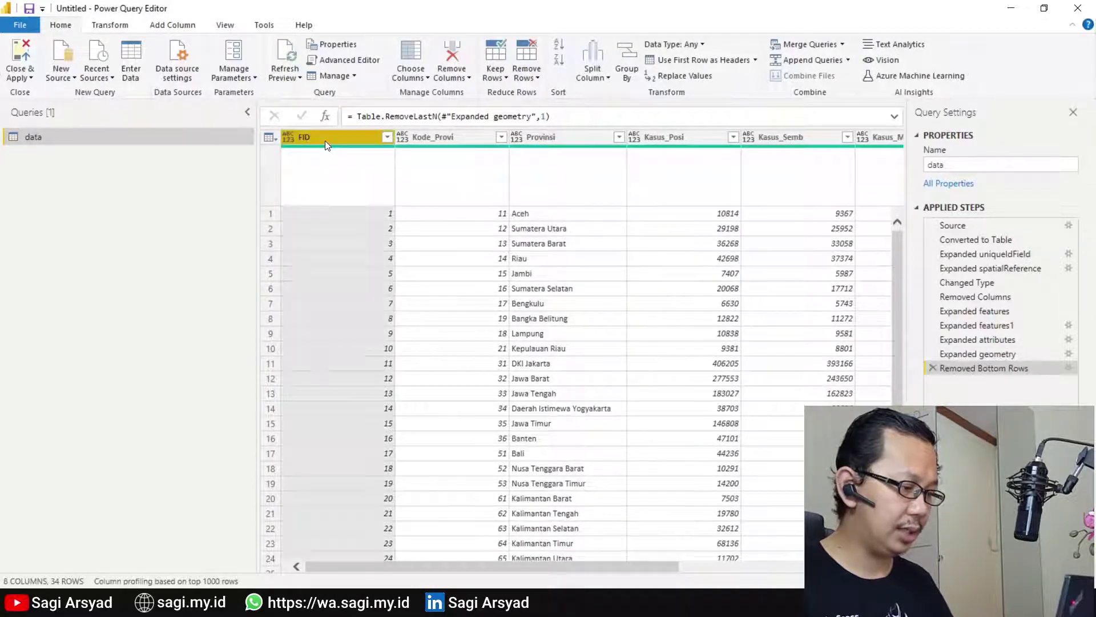
pyautogui.keyDown('ctrl'); pyautogui.click(415, 144); pyautogui.keyUp('ctrl')
pyautogui.click(448, 53)
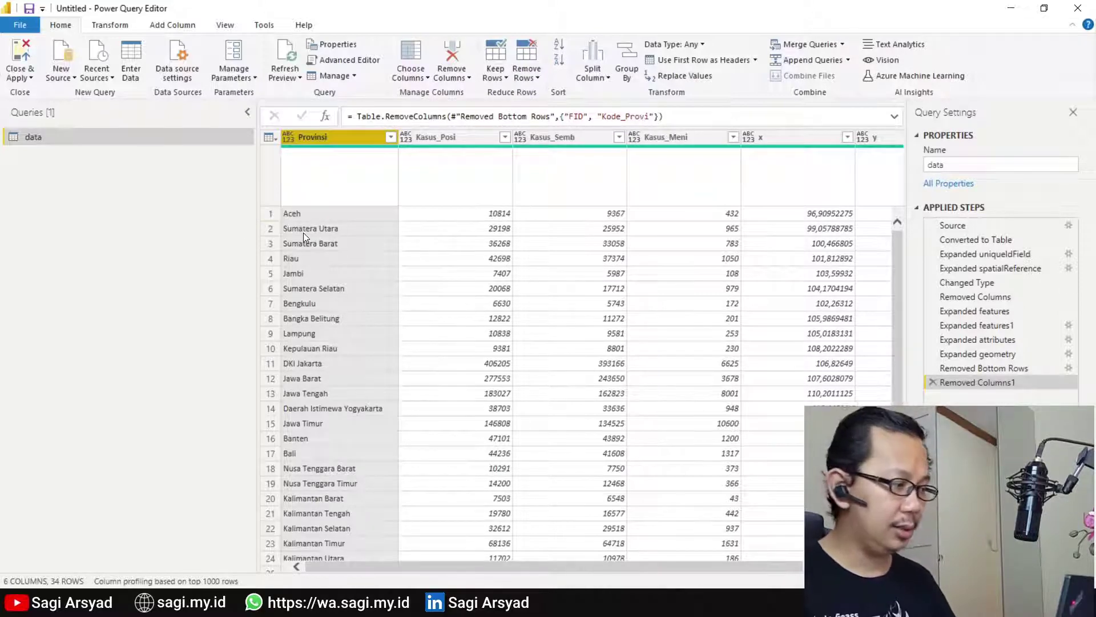
# - Rename the query as COVID_per_Provinsi, then close the Power Query Editor and apply the changes to the report
pyautogui.doubleClick(948, 165)
pyautogui.press('End')
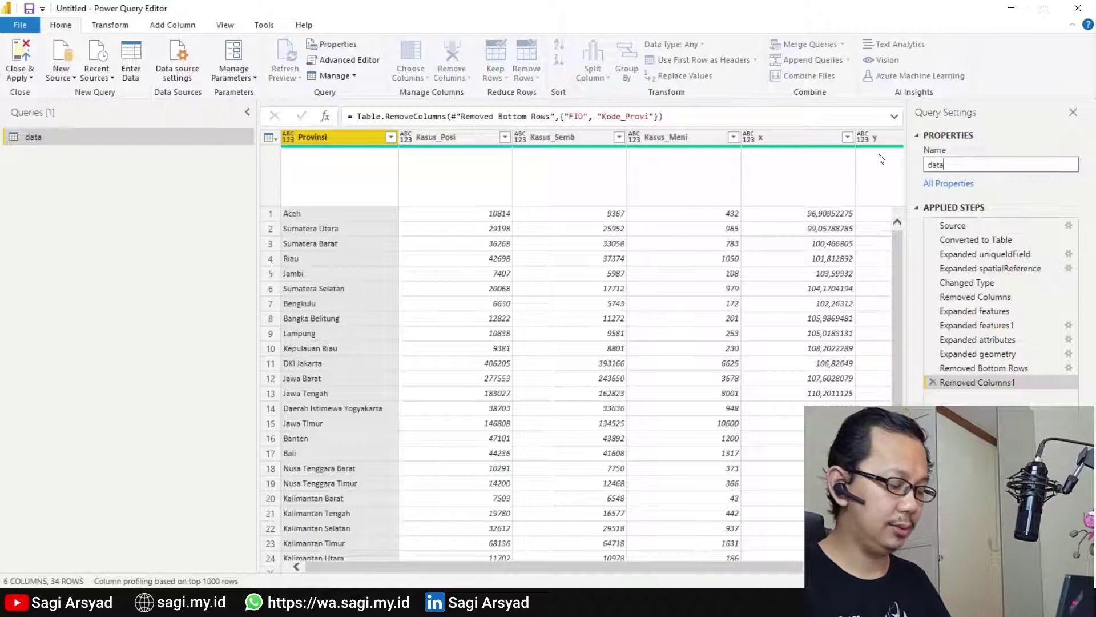
pyautogui.hotkey('ctrl', 'a')
pyautogui.write('co')
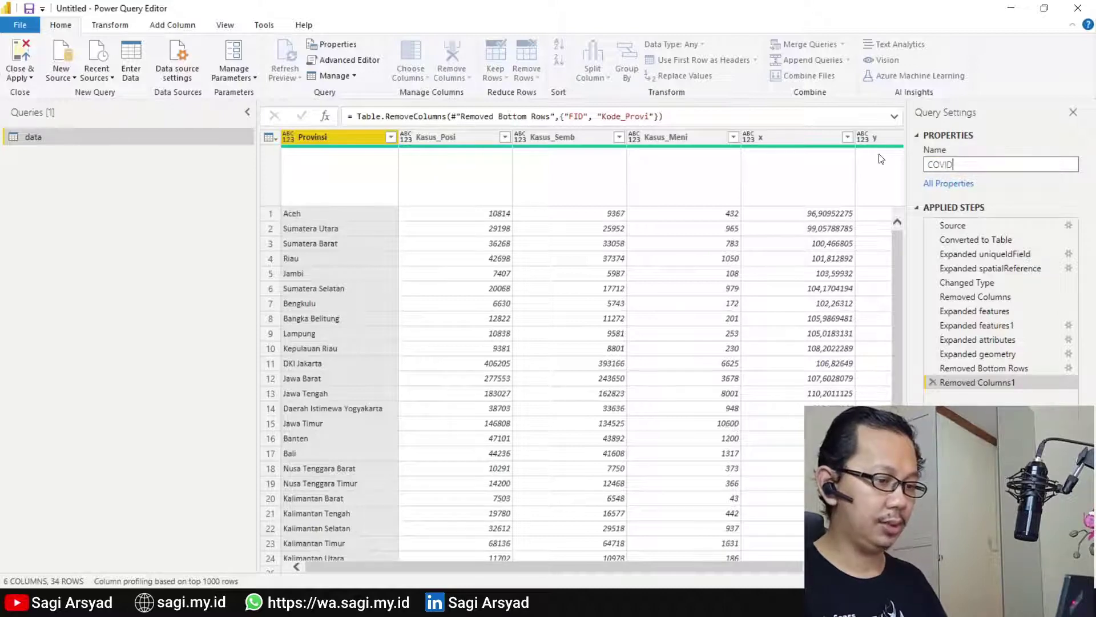
pyautogui.write('VID_c')
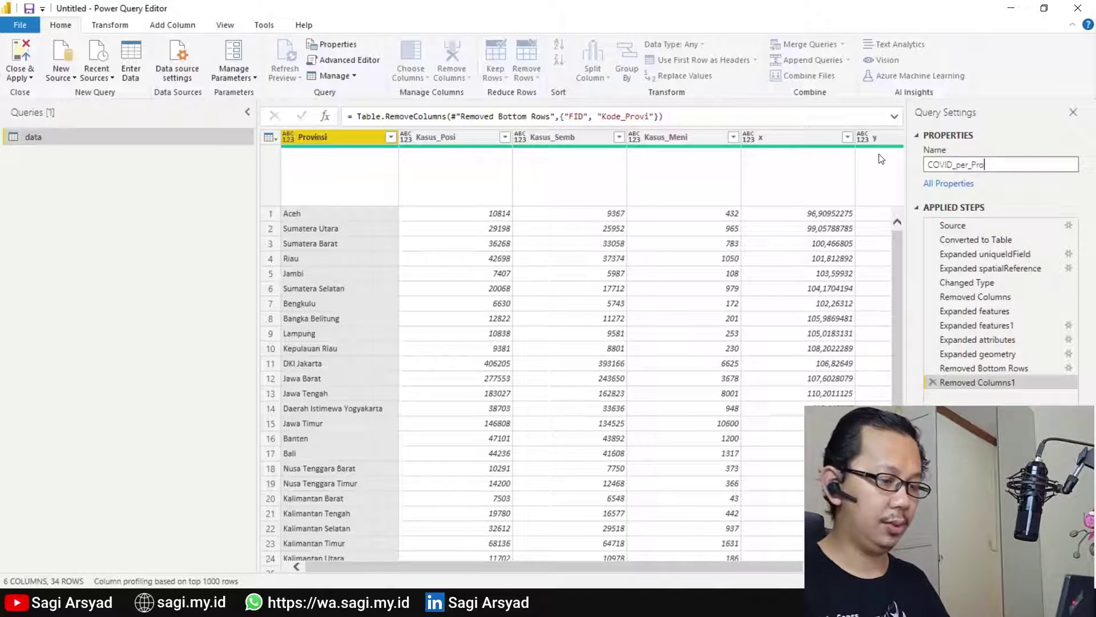
pyautogui.write('er_Provinsi')
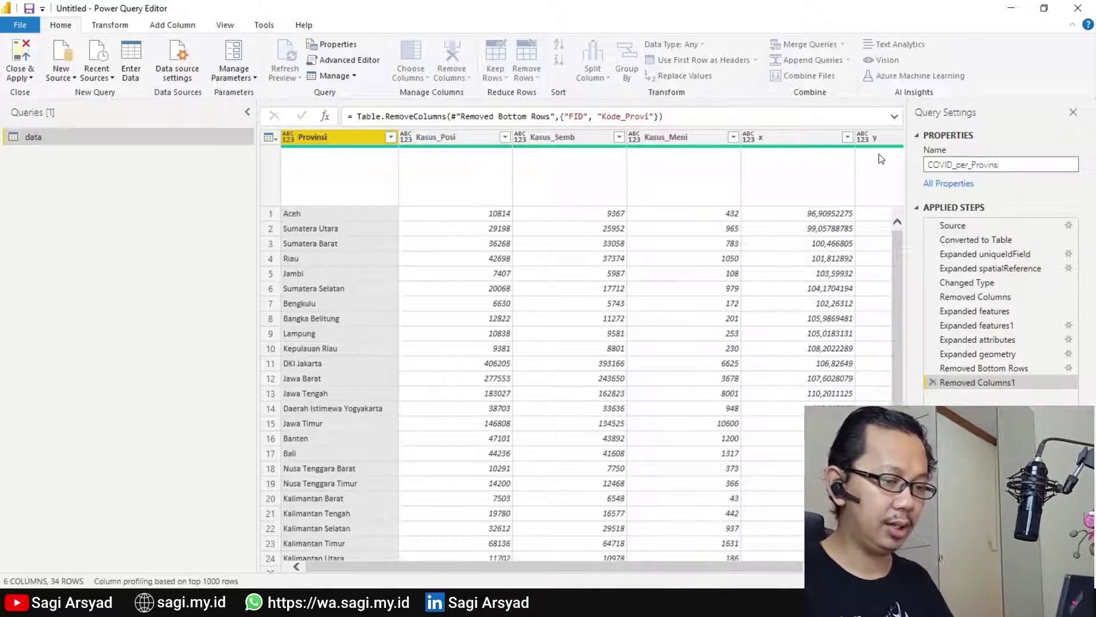
pyautogui.click(19, 45)
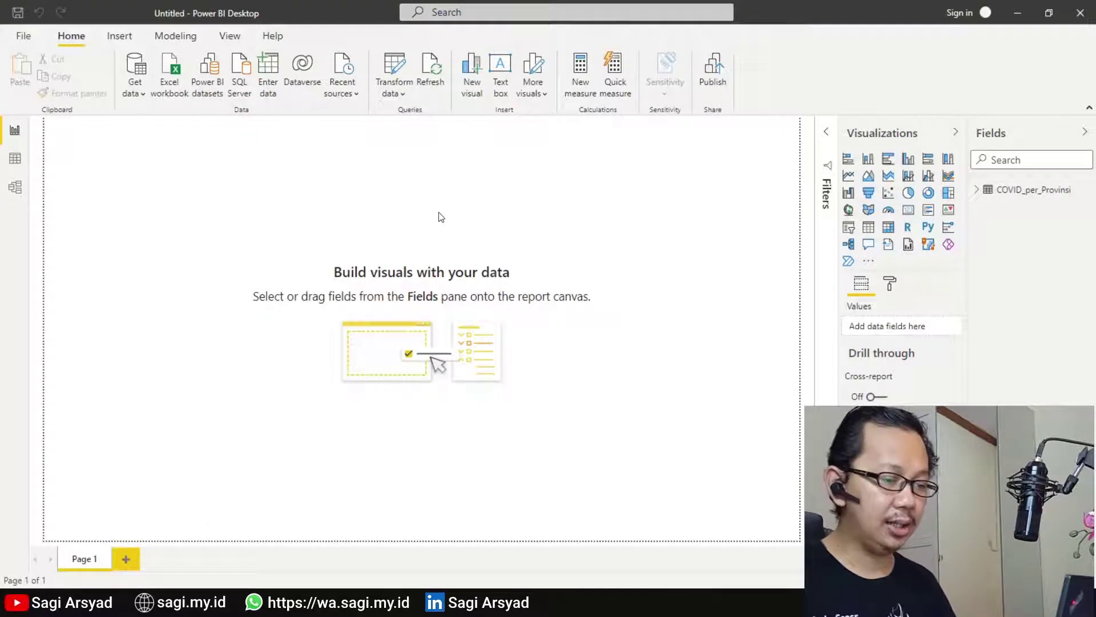
# - Insert a table visual on Page 1 and add the Provinsi field of COVID_per_Provinsi to its values
pyautogui.click(869, 231)
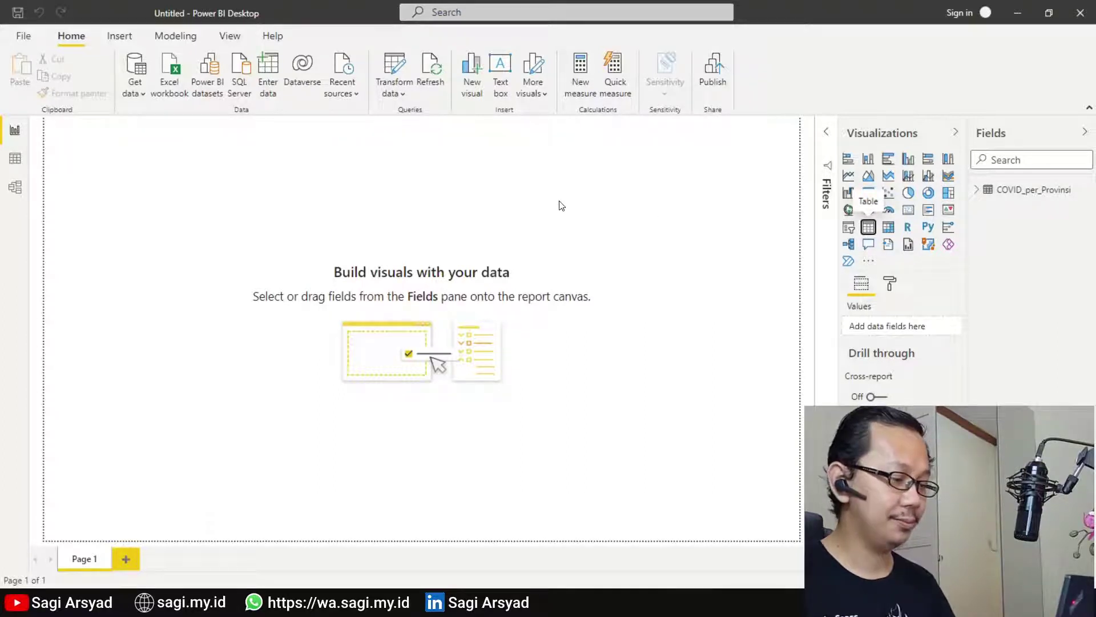
pyautogui.click(977, 190)
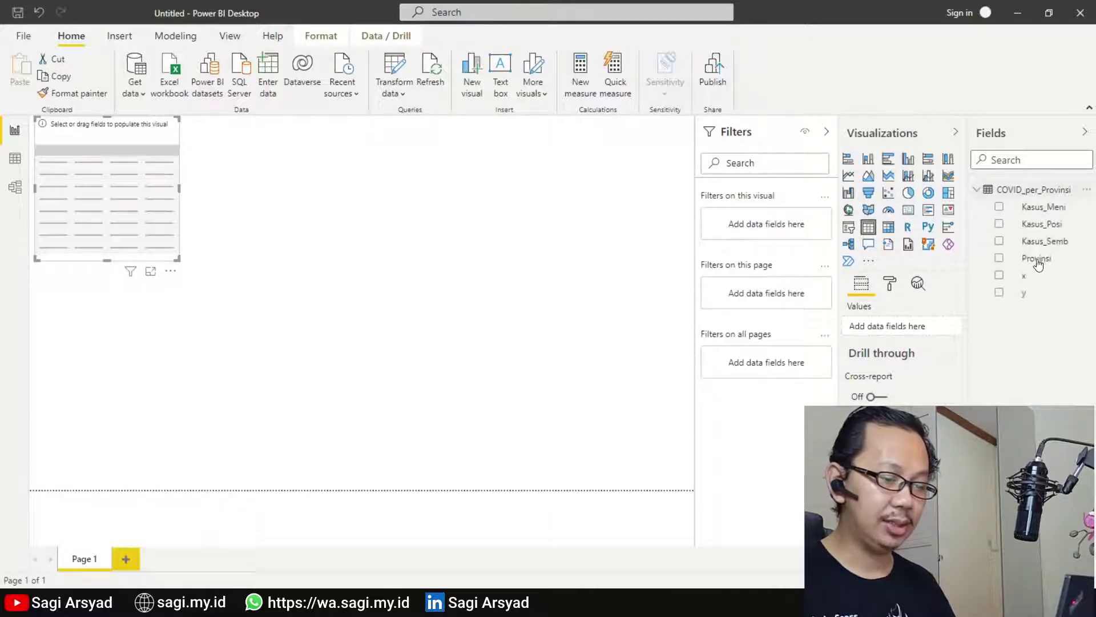
pyautogui.moveTo(1038, 262); pyautogui.dragTo(875, 324)
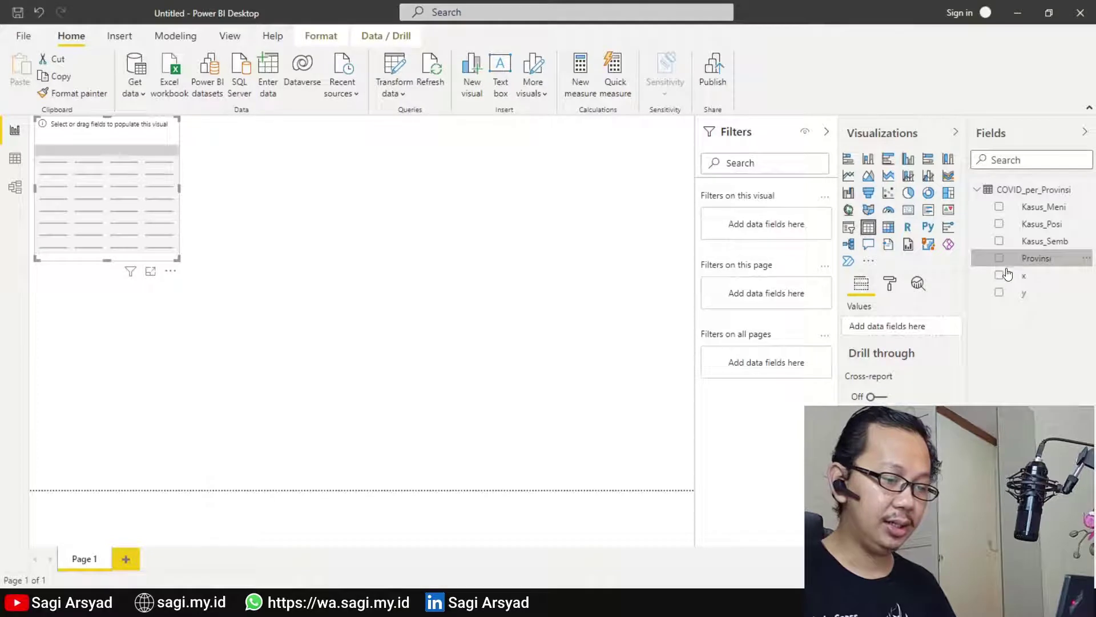
pyautogui.click(1018, 260)
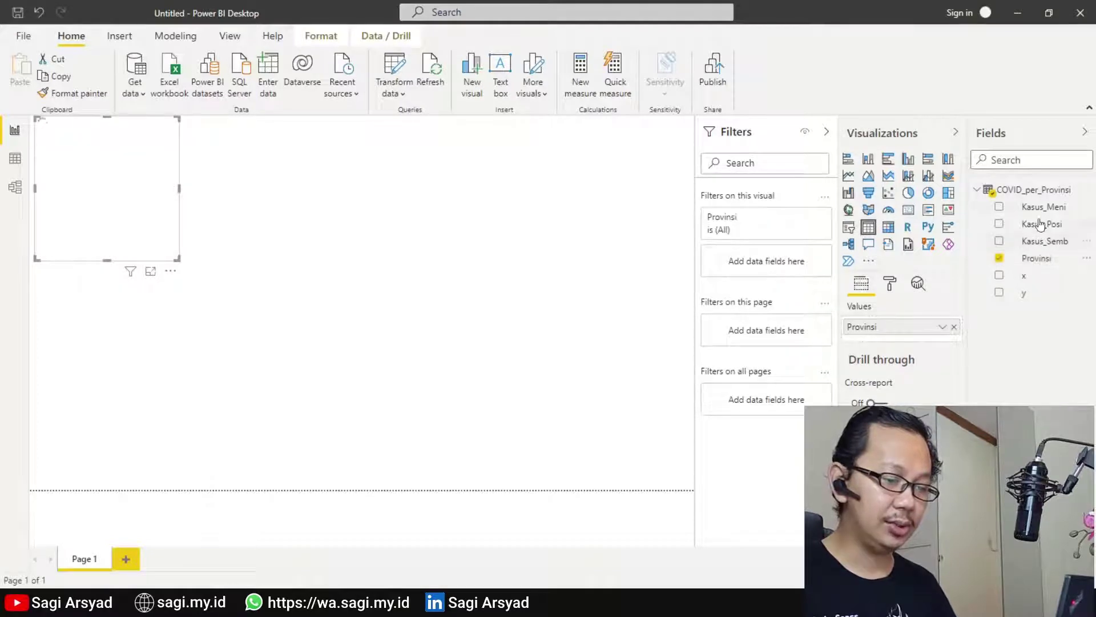
# - Add Kasus_Posi and Kasus_Semb to the table visual's values and enlarge the visual to nearly the page height
pyautogui.moveTo(1031, 225); pyautogui.dragTo(893, 340)
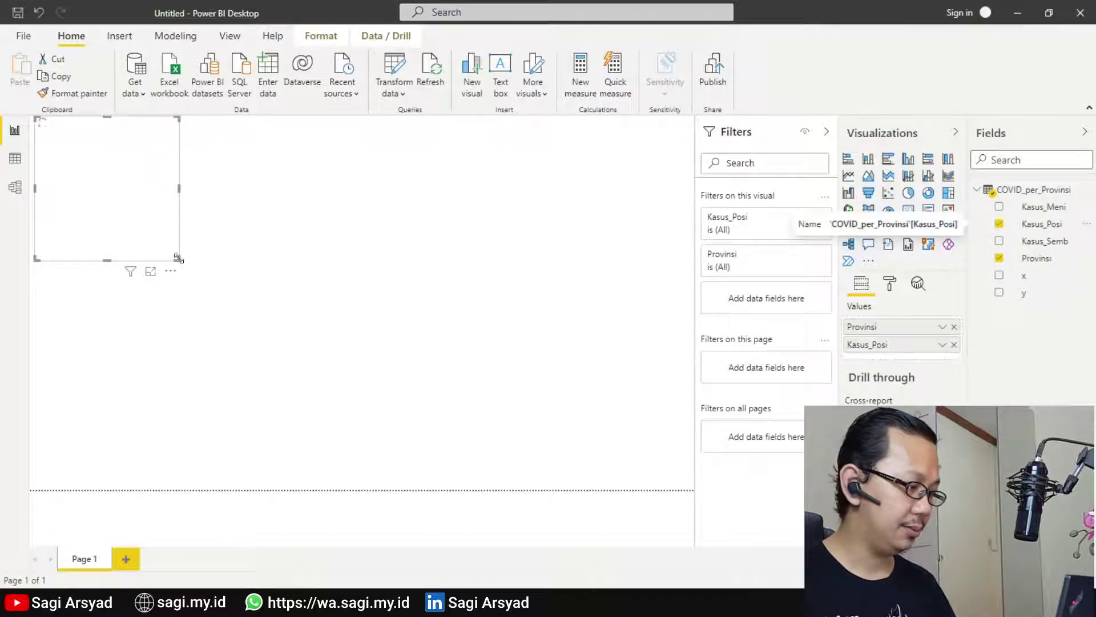
pyautogui.moveTo(174, 258); pyautogui.dragTo(247, 482)
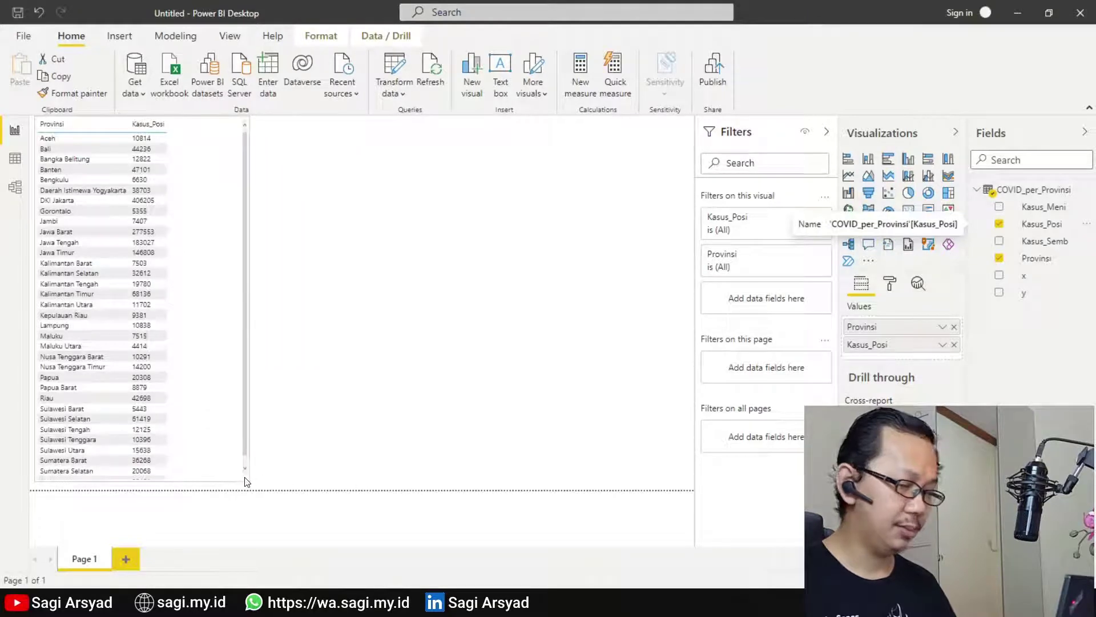
pyautogui.moveTo(1046, 246); pyautogui.dragTo(894, 353)
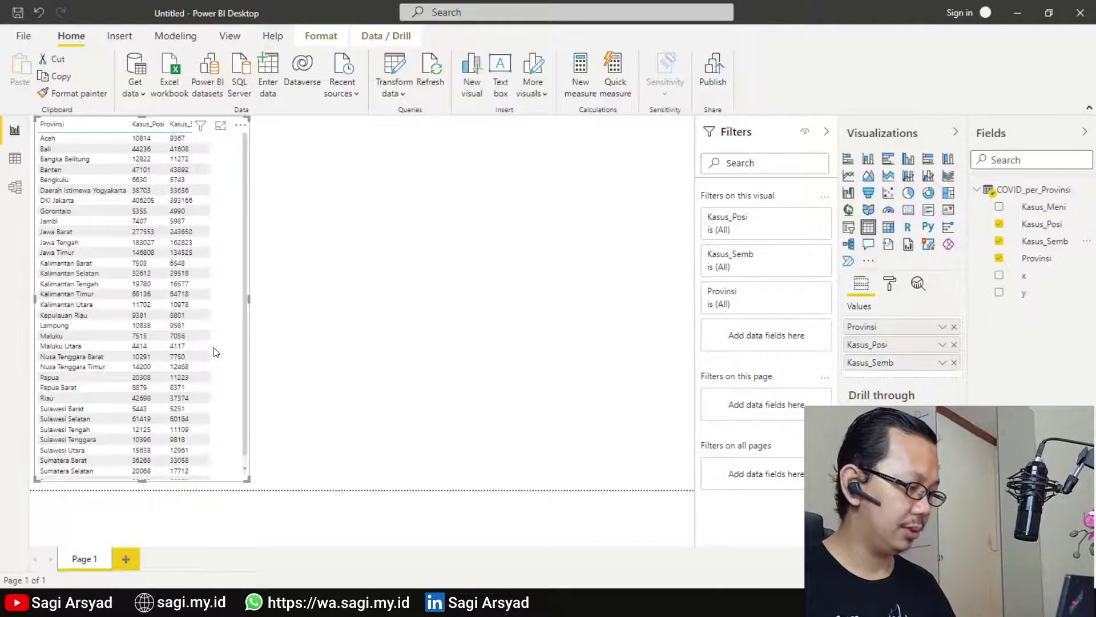
# - In the data view, change the Kasus_Posi column's data type to Whole number and format it with a thousands separator
pyautogui.click(7, 166)
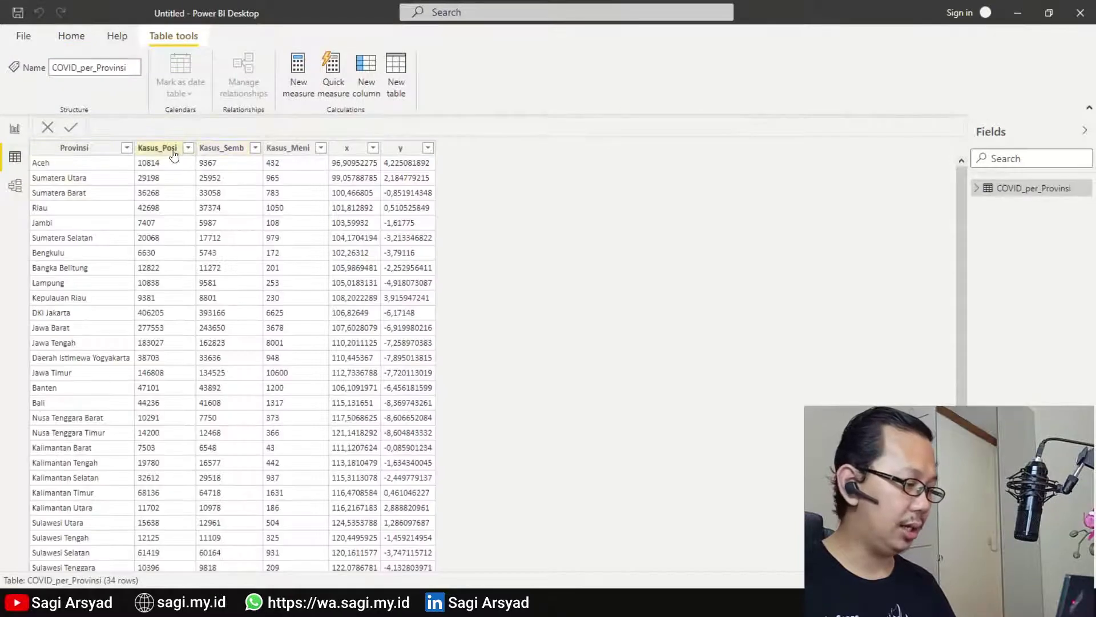
pyautogui.click(157, 148)
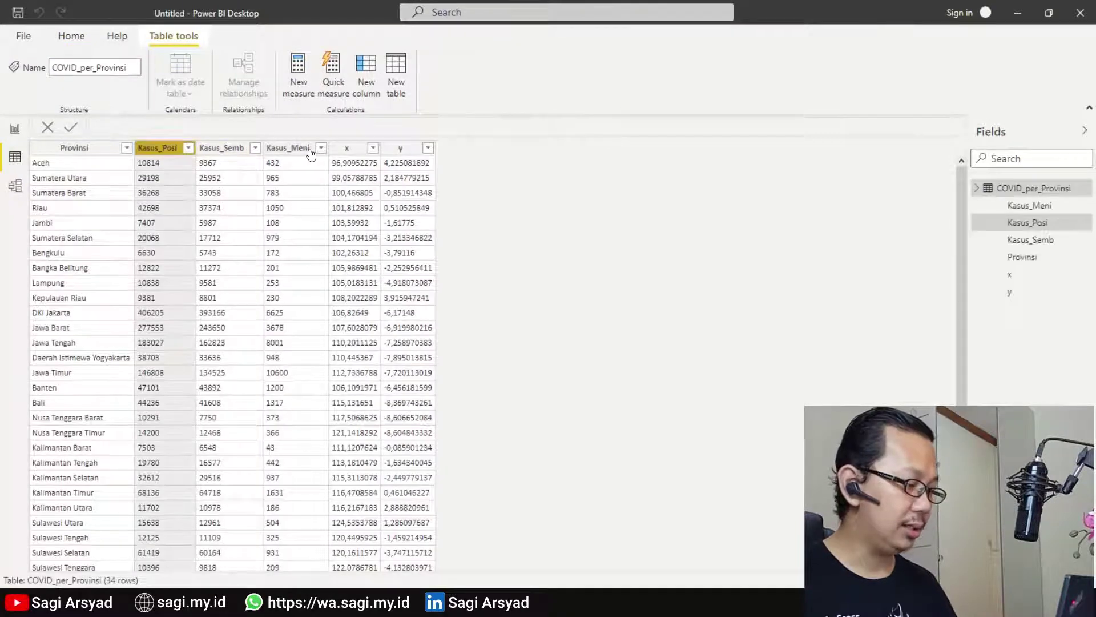
pyautogui.click(228, 148)
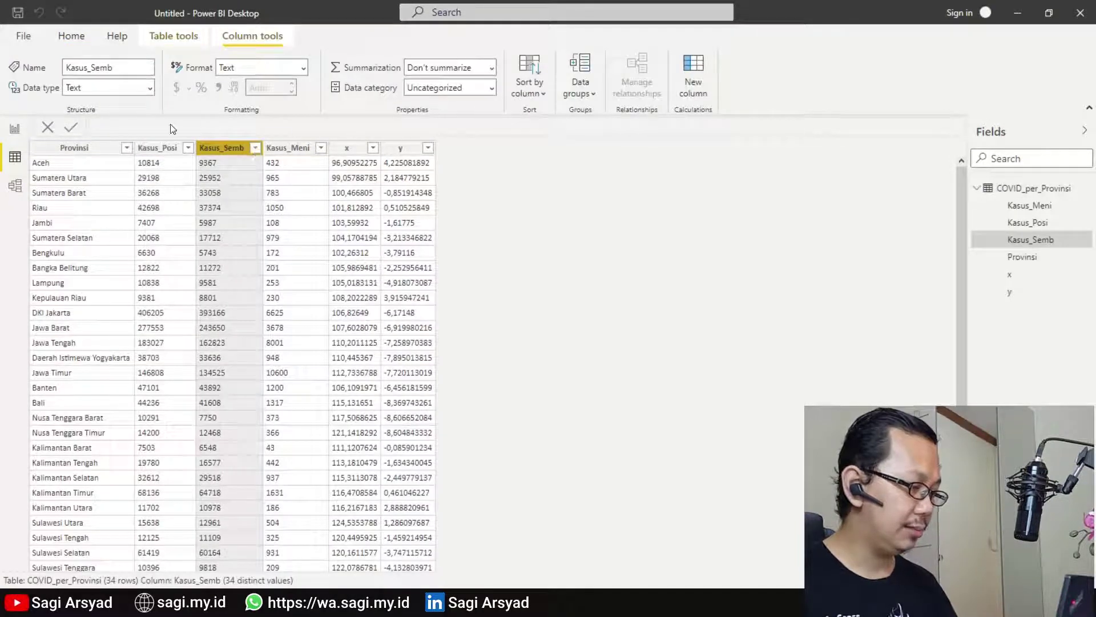
pyautogui.click(68, 45)
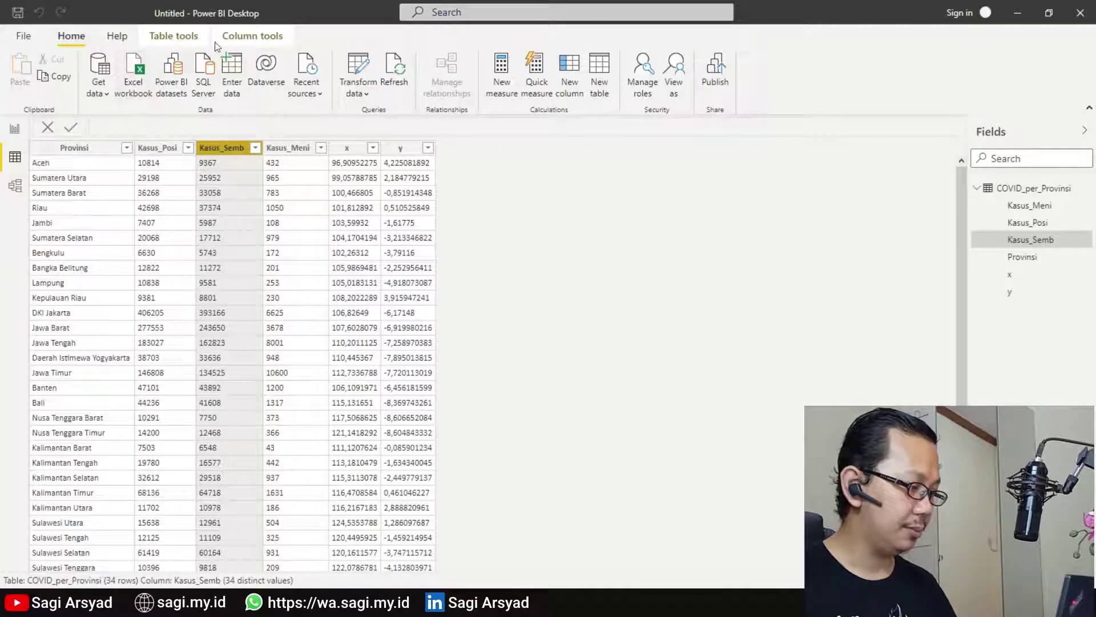
pyautogui.click(163, 161)
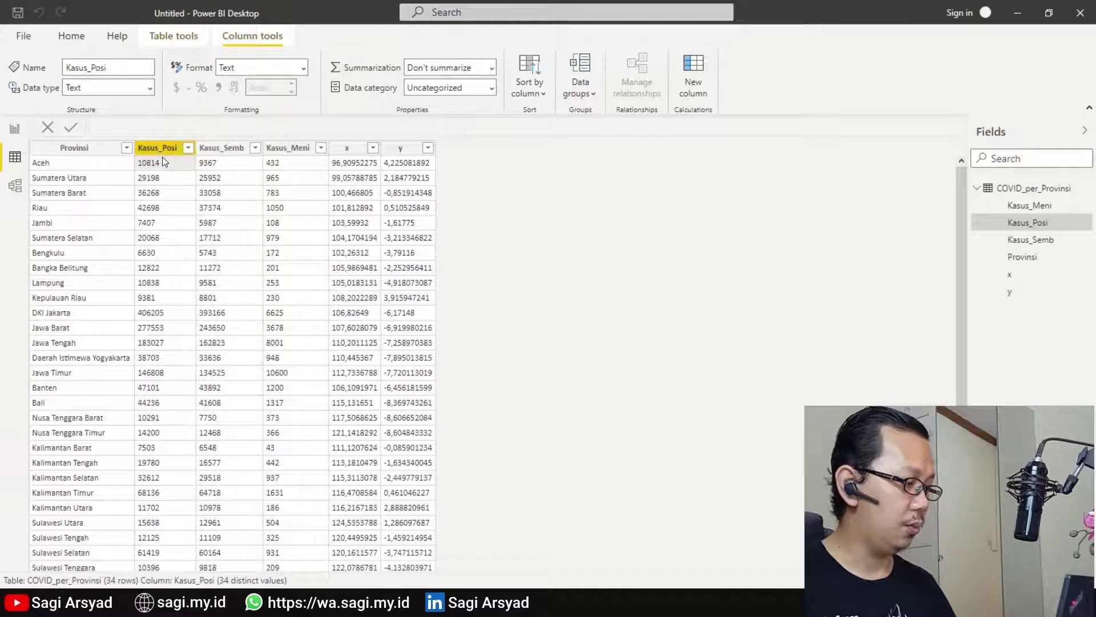
pyautogui.click(148, 87)
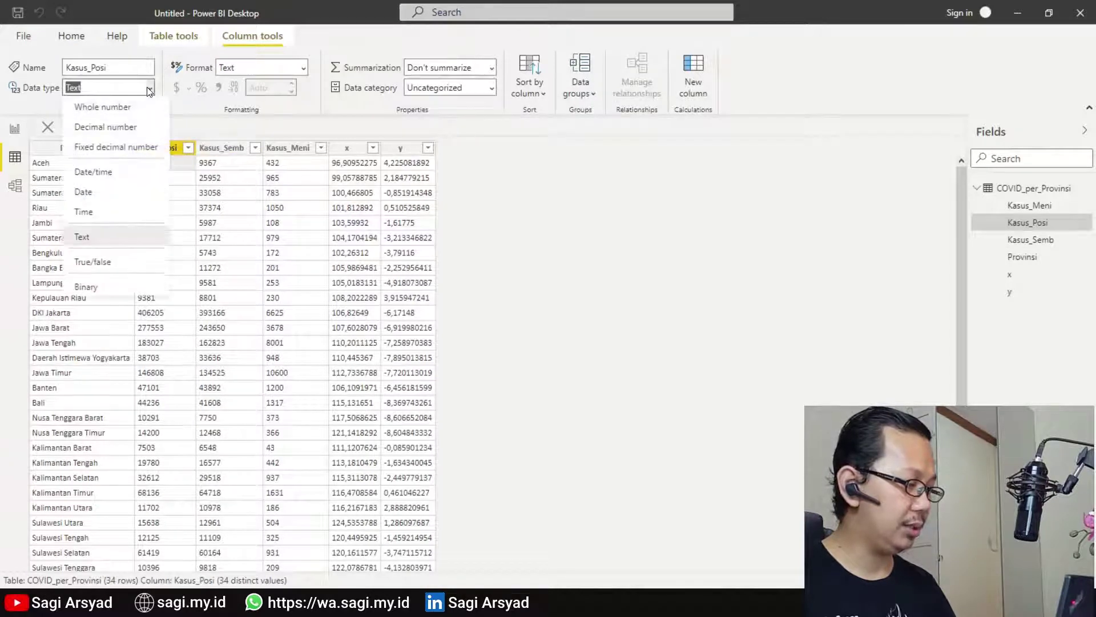
pyautogui.click(111, 109)
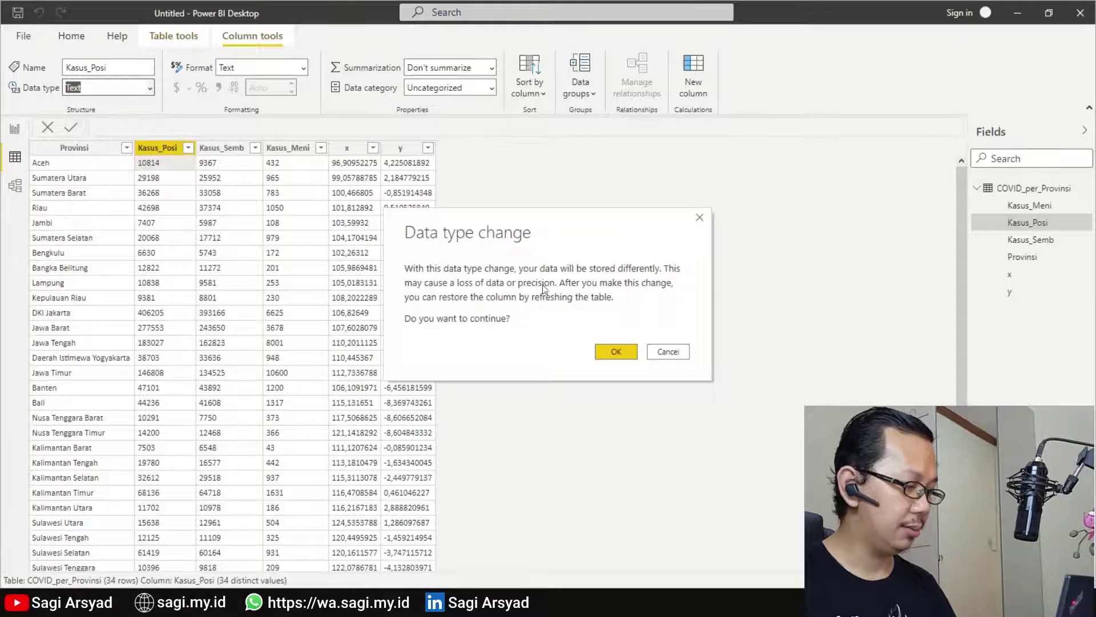
pyautogui.click(627, 354)
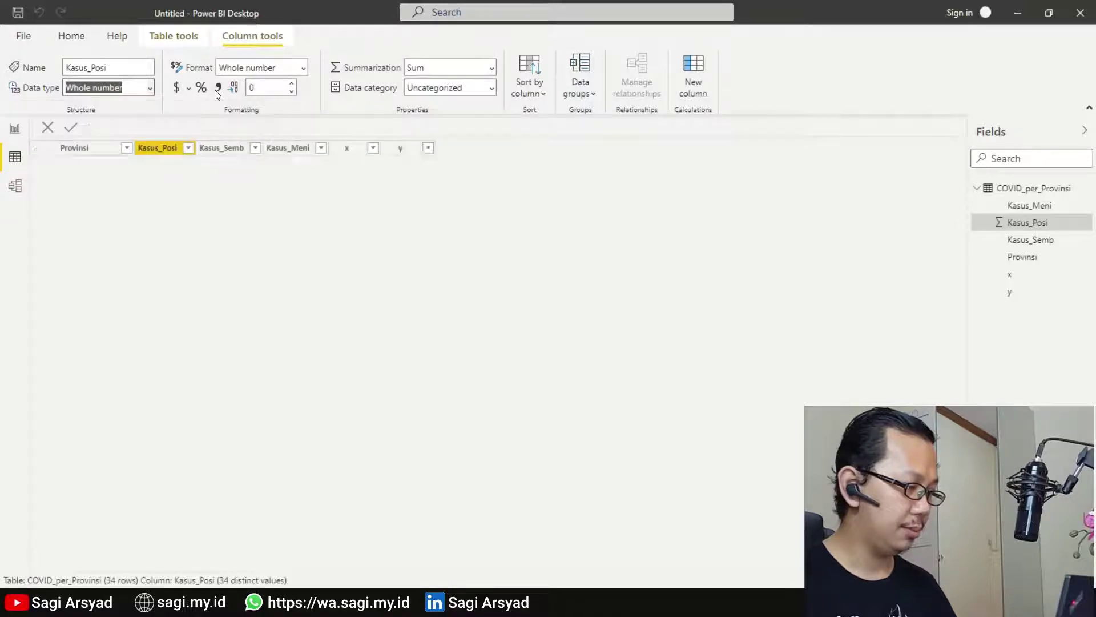
pyautogui.click(217, 87)
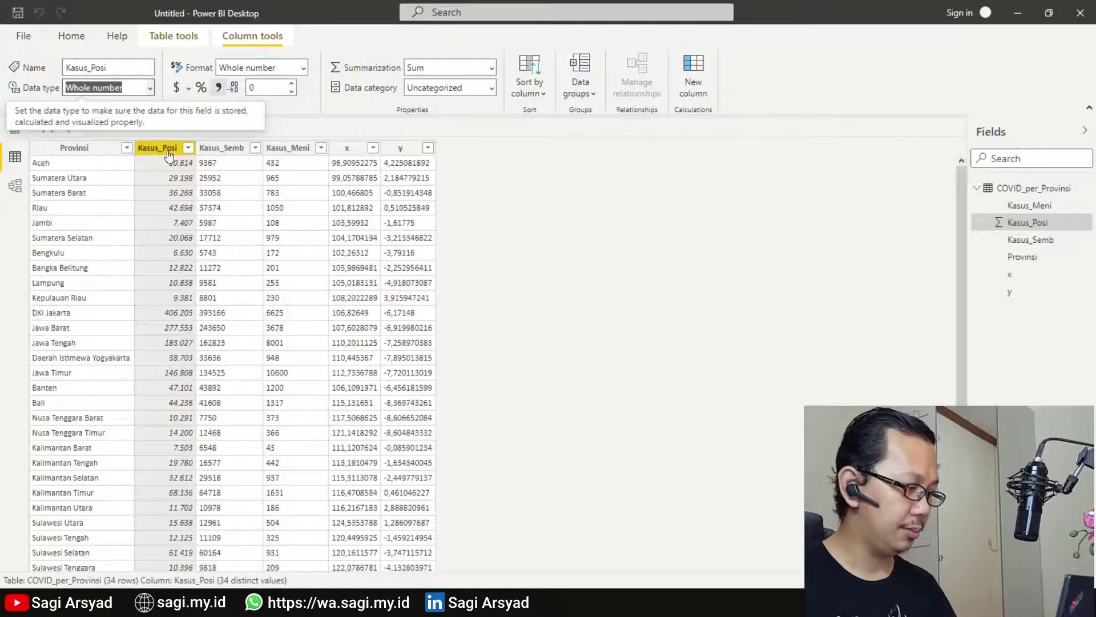
# - Change the Kasus_Semb column's data type to Whole number with a thousands separator, and return to the report view
pyautogui.click(220, 148)
pyautogui.click(152, 88)
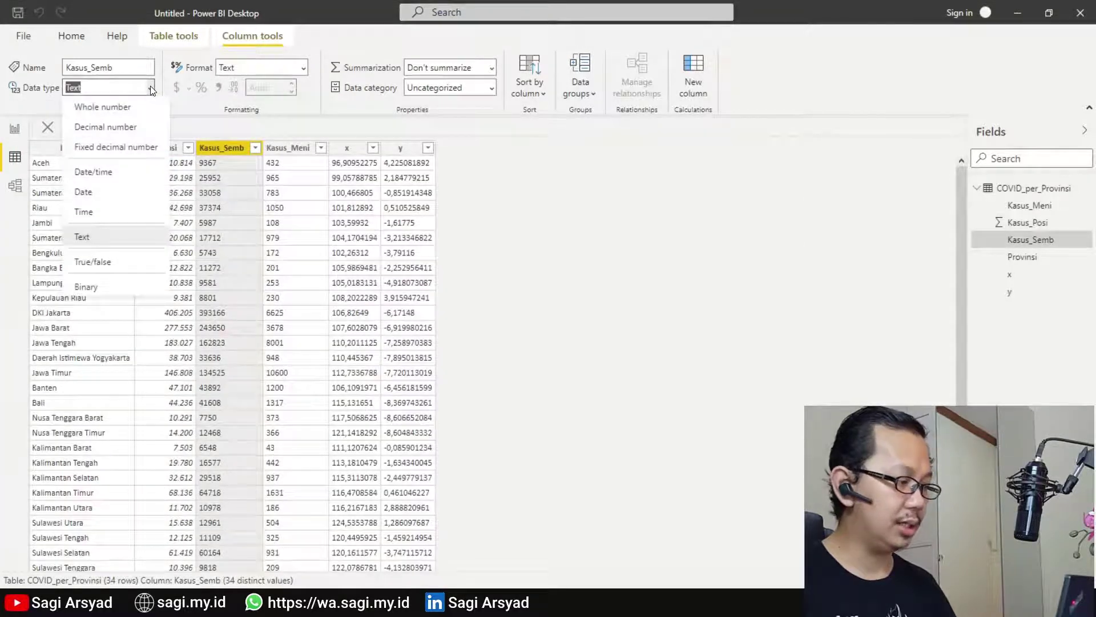
pyautogui.click(120, 112)
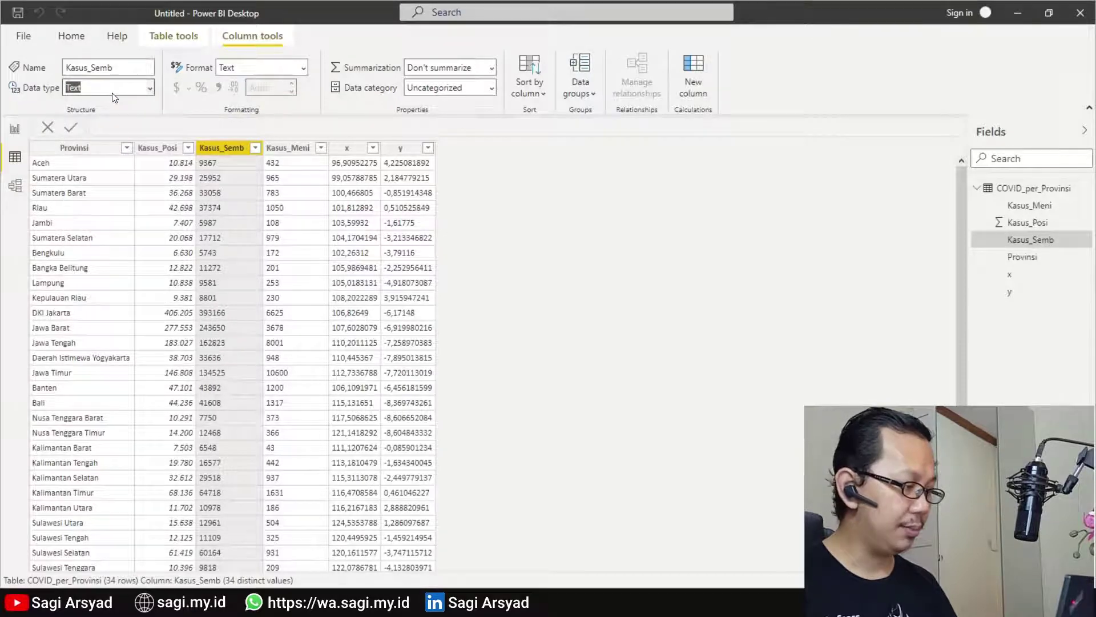
pyautogui.click(614, 354)
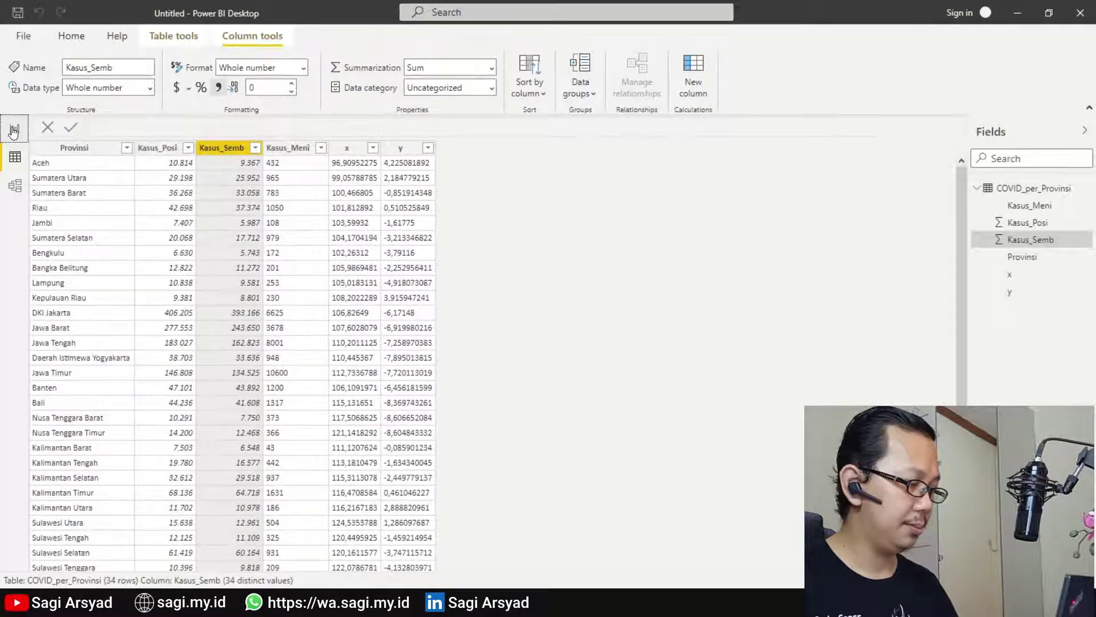
pyautogui.click(13, 132)
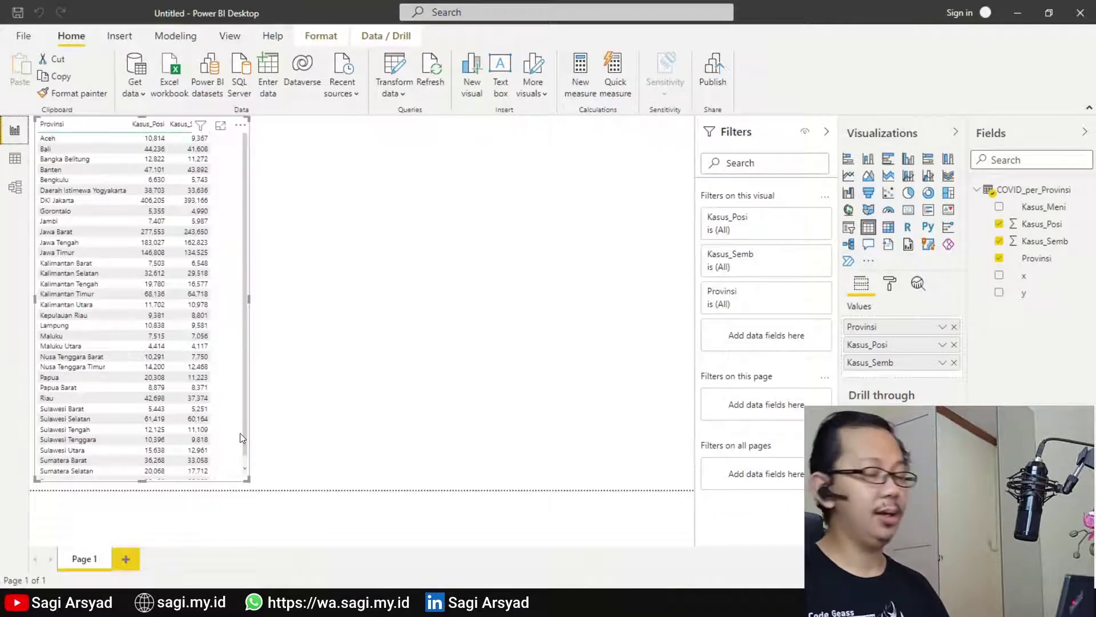